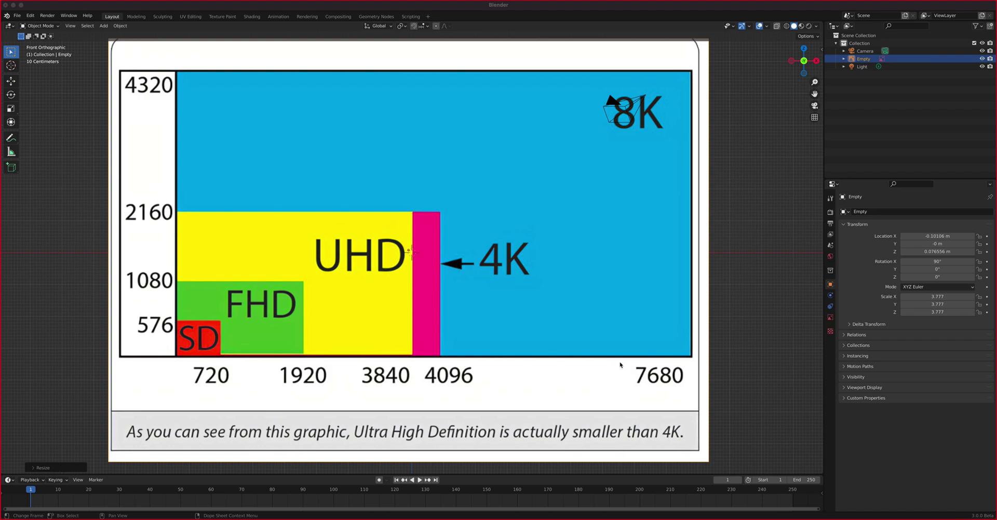
# Show the Render Properties and confirm Eevee as the render engine
pyautogui.click(832, 212)
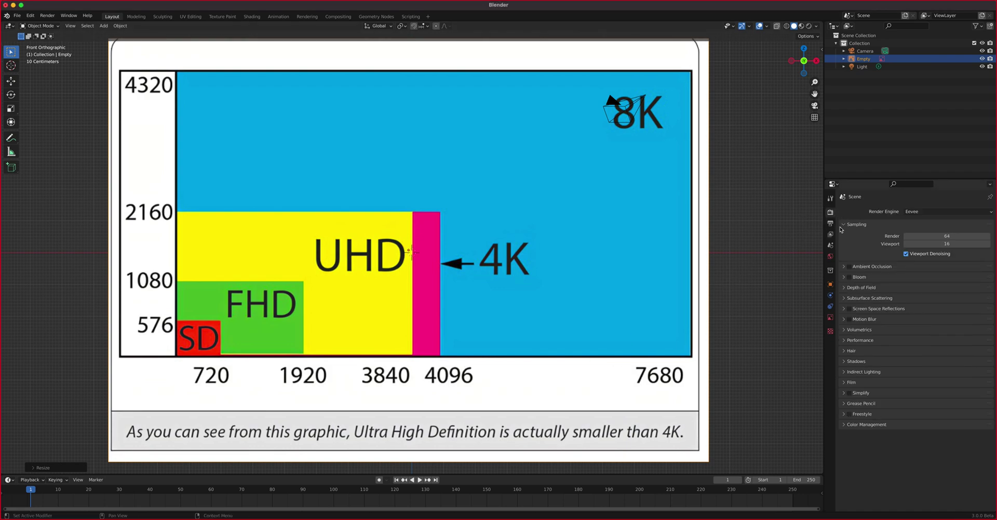
pyautogui.click(951, 212)
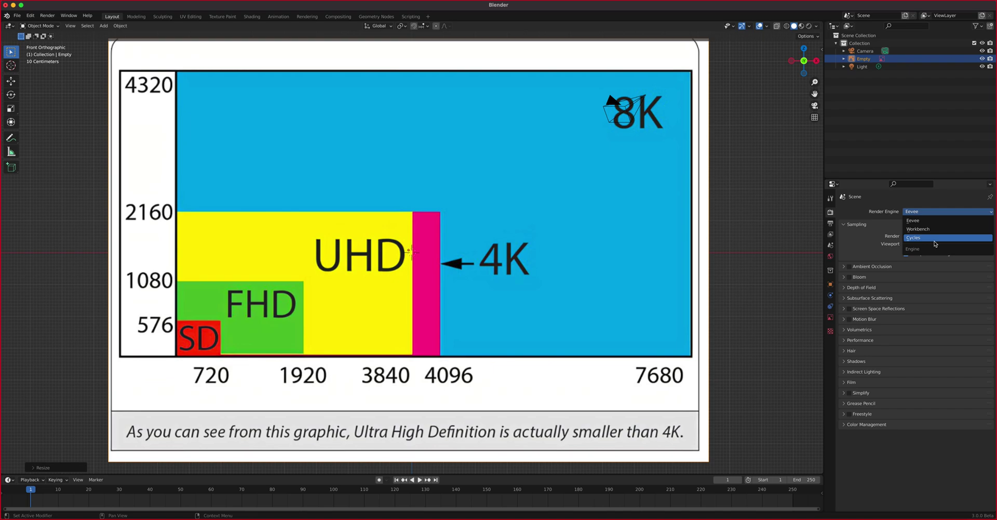
pyautogui.click(906, 219)
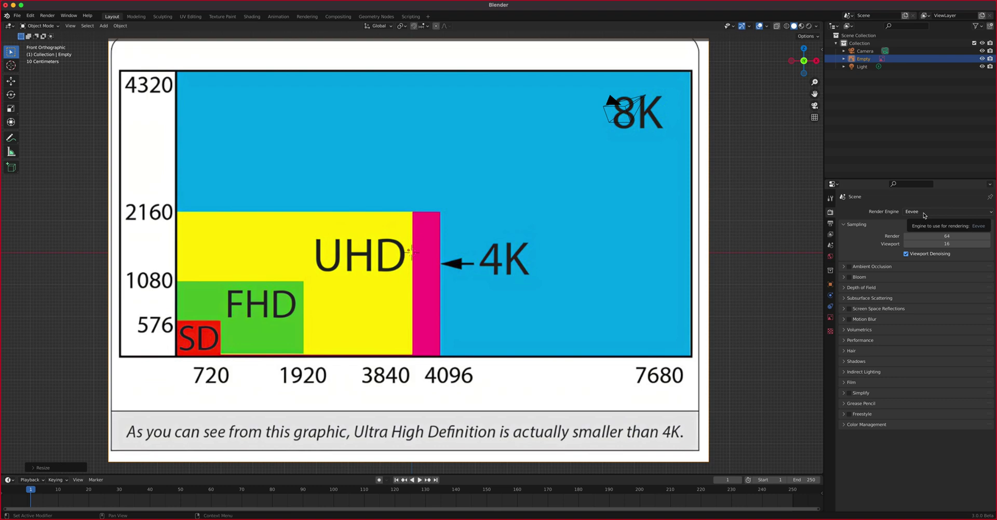
pyautogui.click(925, 213)
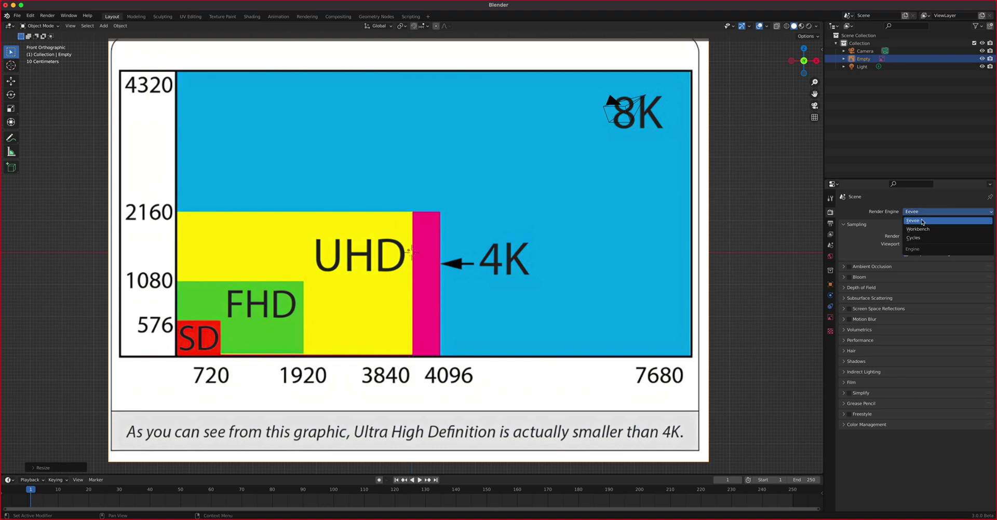
pyautogui.click(923, 221)
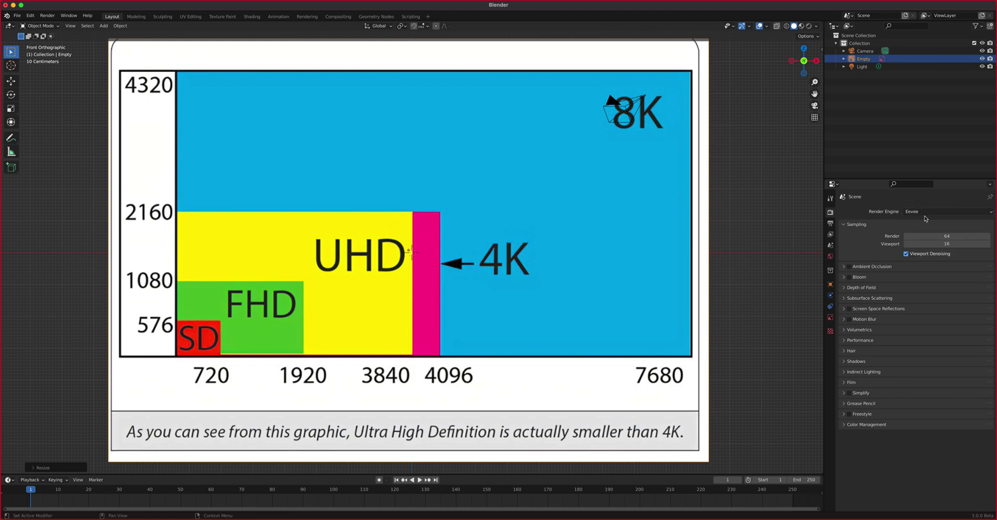
# Enable Eevee Ambient Occlusion and Screen Space Reflections, leaving Bloom off and the Shadows panel expanded
pyautogui.click(850, 268)
pyautogui.click(851, 278)
pyautogui.click(859, 277)
pyautogui.click(851, 278)
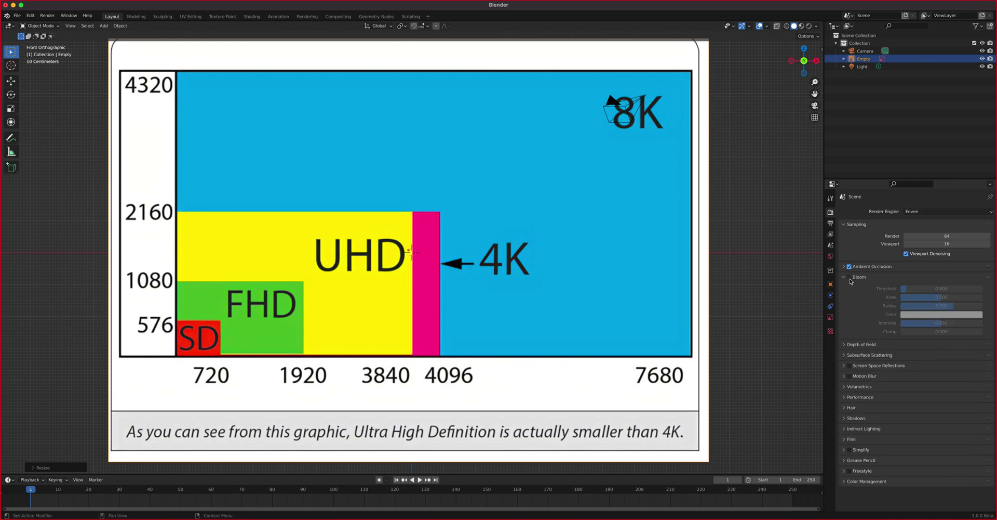
pyautogui.click(850, 365)
pyautogui.click(848, 418)
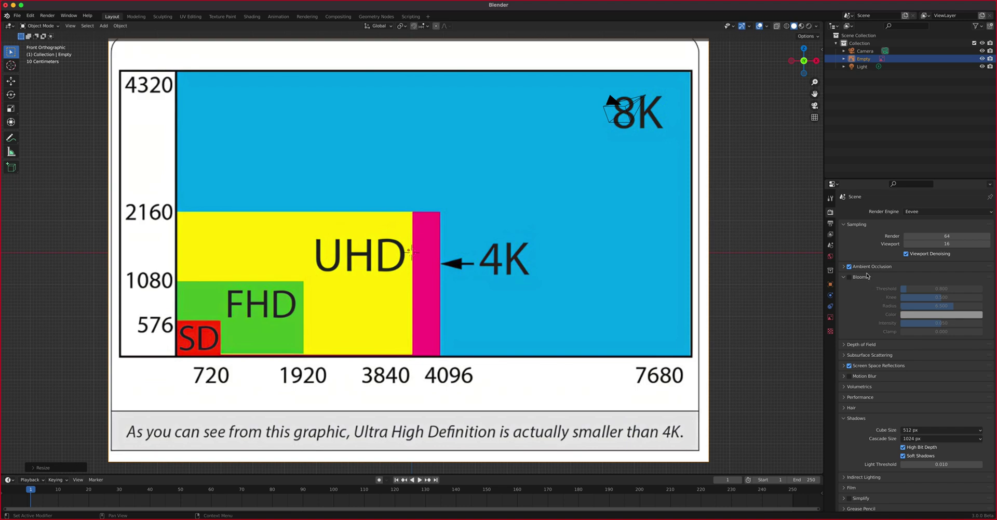
pyautogui.click(845, 278)
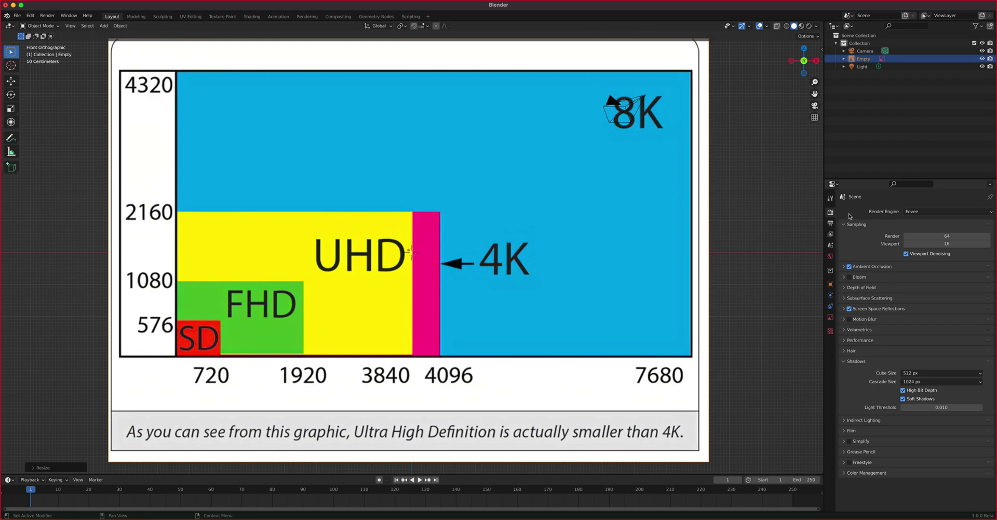
# Show Output Properties: 1920 × 1080 at 100%, 24 fps, frames 1–250, PNG RGBA
pyautogui.click(831, 225)
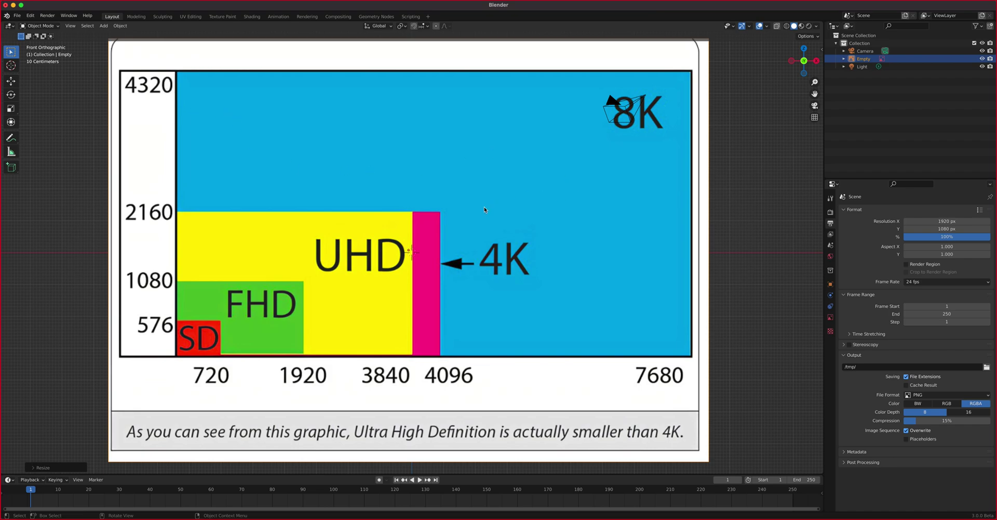
pyautogui.press('KP_0')
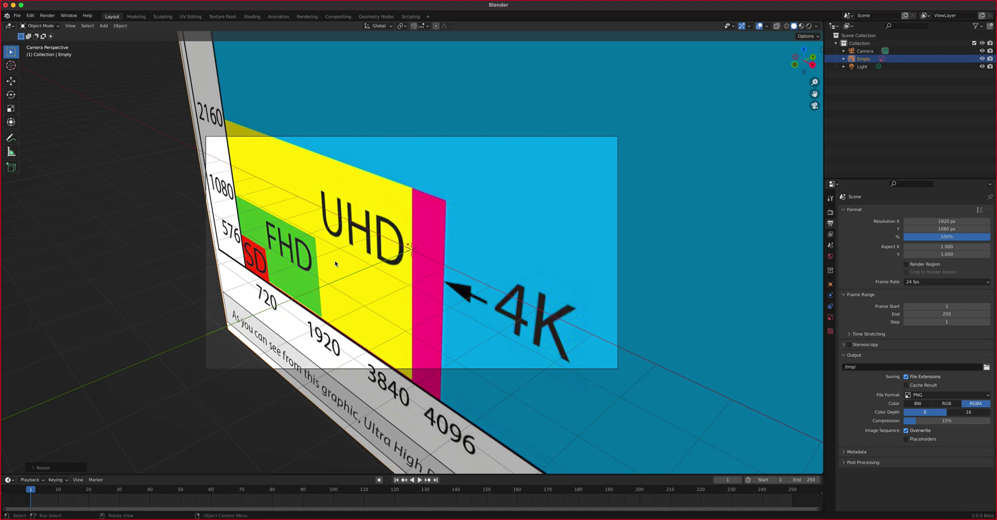
pyautogui.press('KP_1')
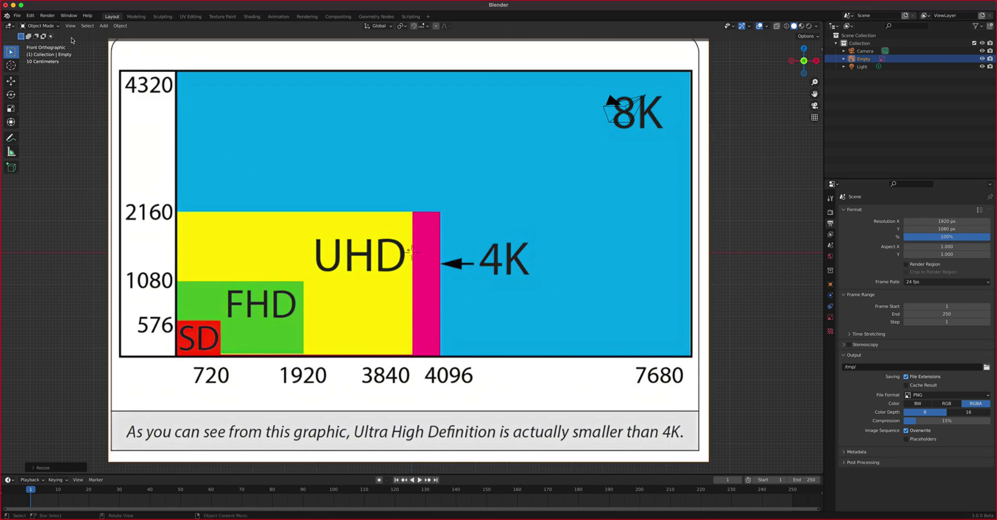
pyautogui.click(47, 16)
pyautogui.click(55, 33)
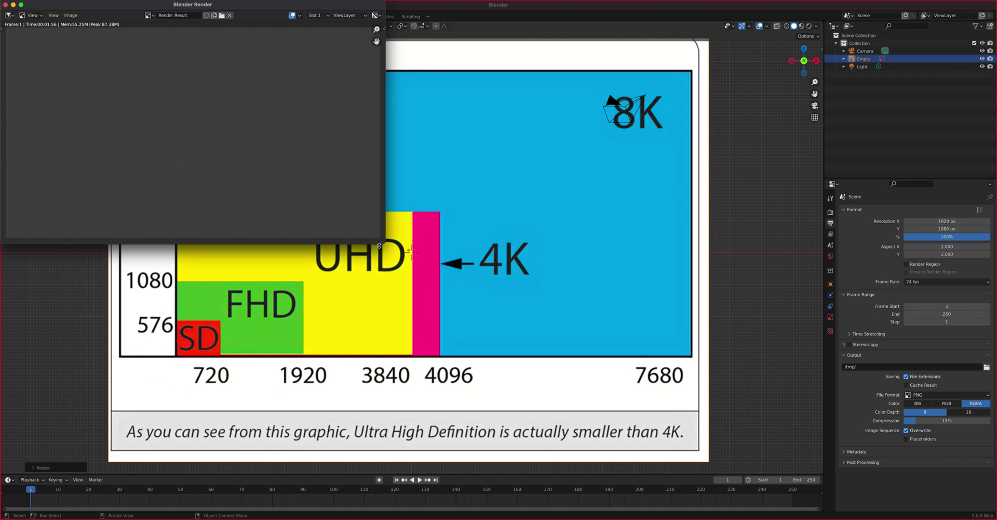
pyautogui.moveTo(257, 8); pyautogui.dragTo(334, 74)
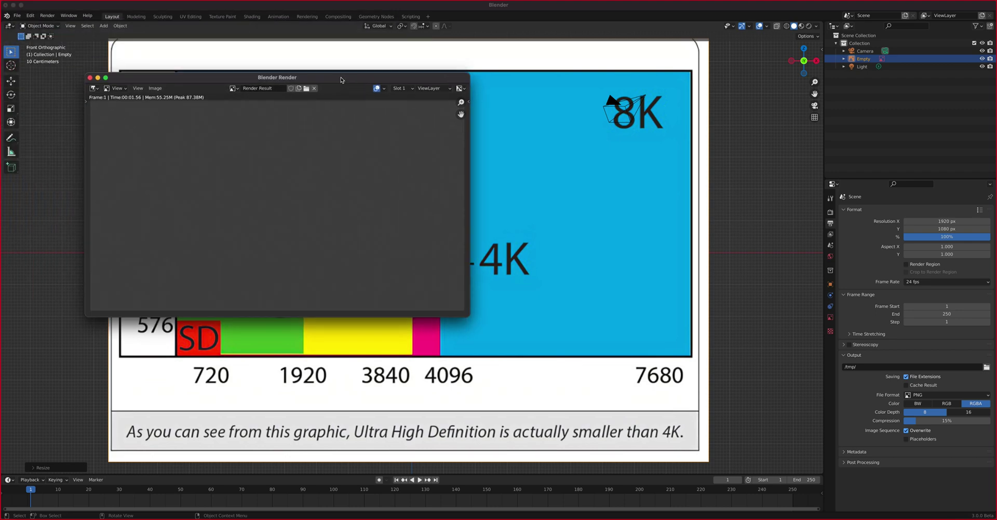
pyautogui.click(82, 70)
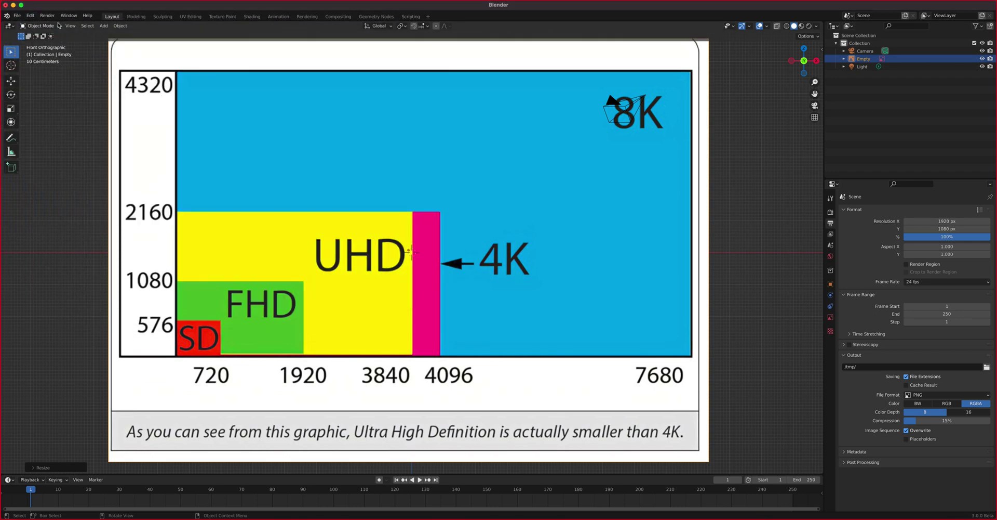
# Add a Suzanne monkey mesh and scale it up
pyautogui.click(102, 26)
pyautogui.moveTo(114, 35)
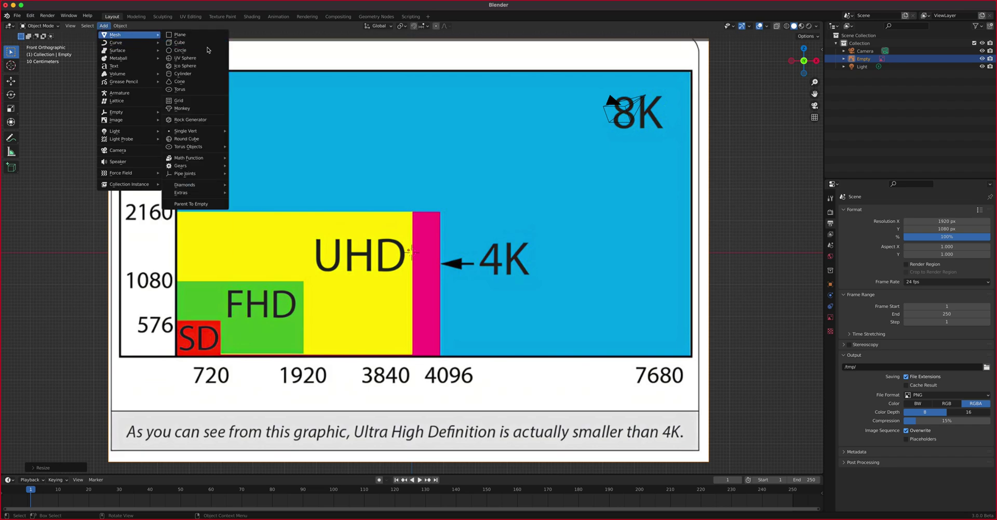
pyautogui.moveTo(212, 188)
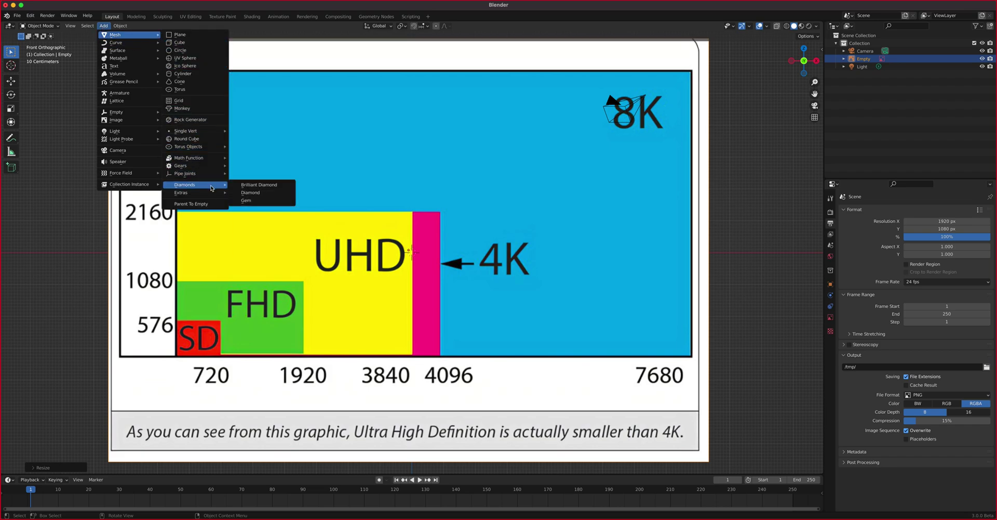
pyautogui.click(202, 108)
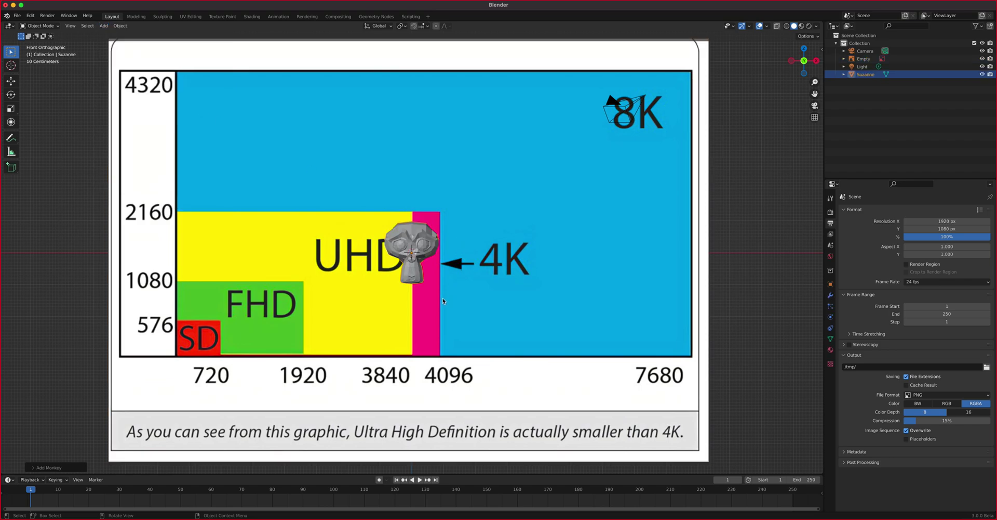
pyautogui.press('s')
pyautogui.click(572, 333)
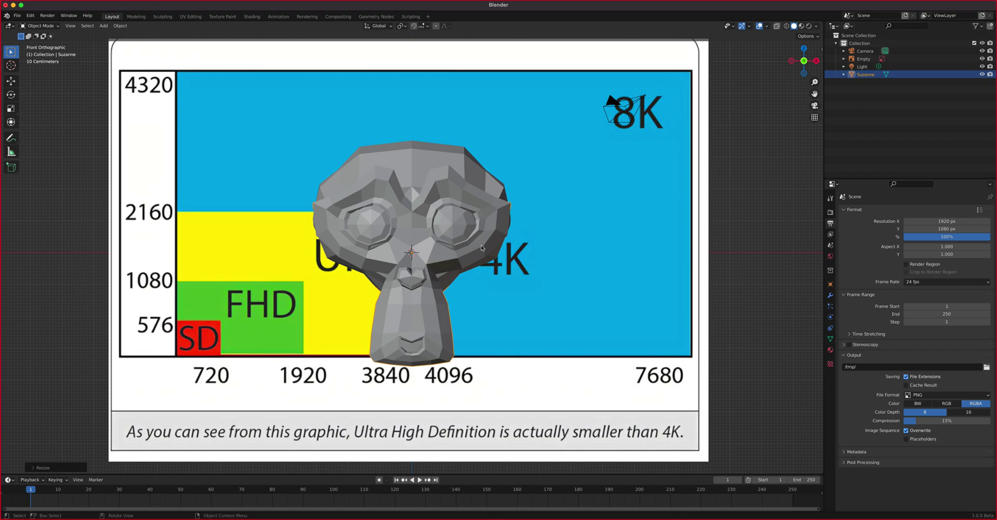
# In camera view, shrink Suzanne to fit the frame and render a still image
pyautogui.press('KP_0')
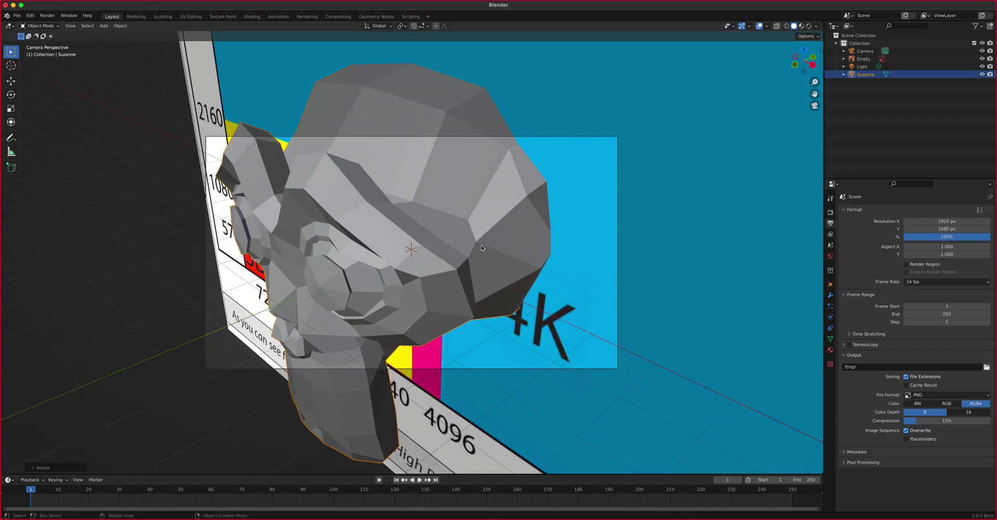
pyautogui.press('s')
pyautogui.click(515, 245)
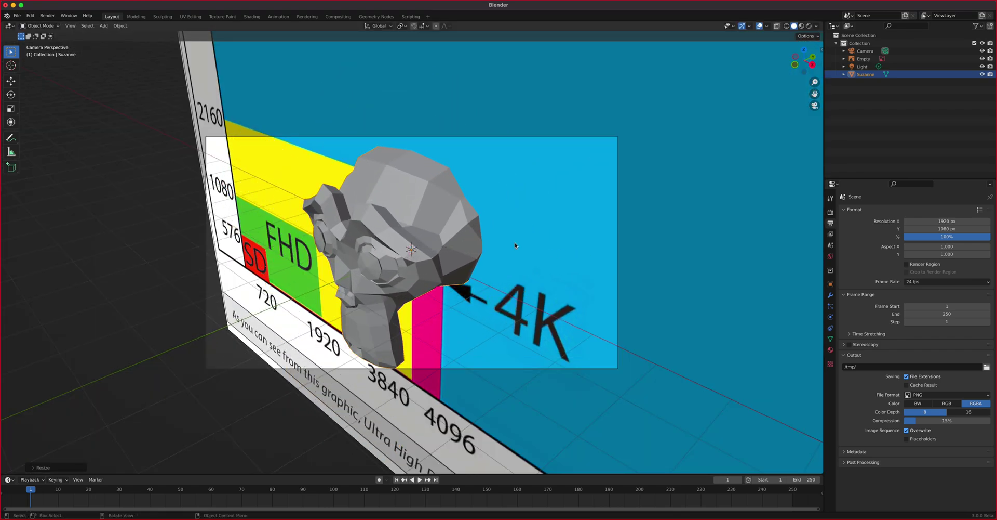
pyautogui.click(48, 16)
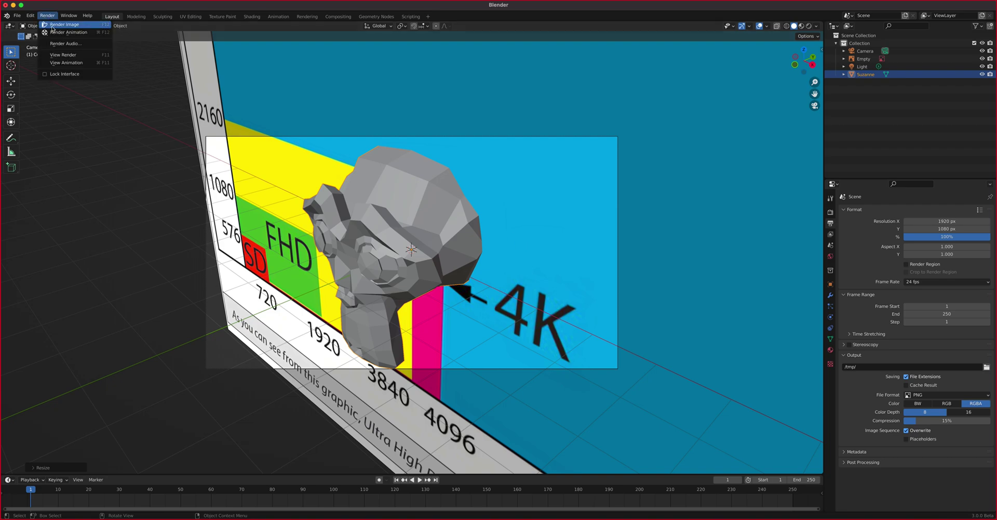
pyautogui.click(63, 24)
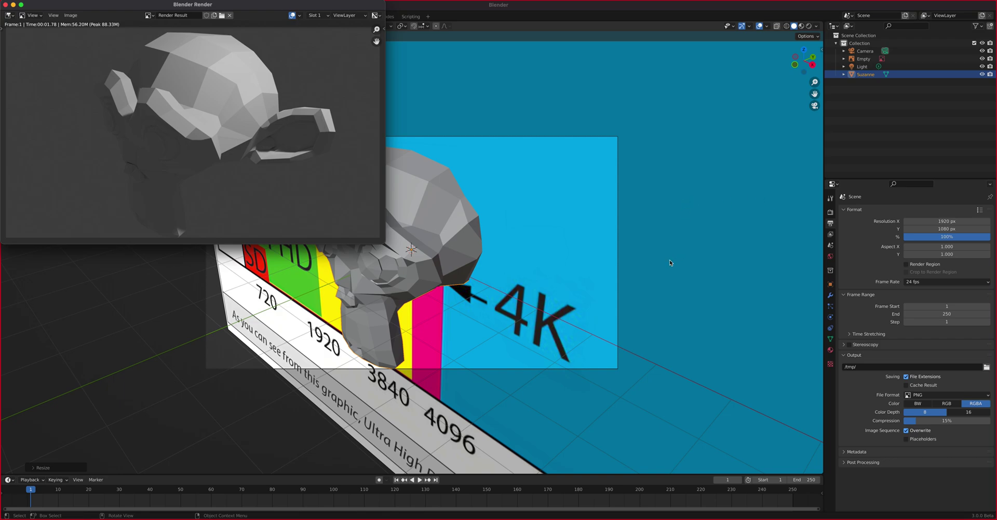
# Set Resolution X to 3840 and Resolution Y to 1080*2, giving 3840 × 2160
pyautogui.click(962, 223)
pyautogui.click(940, 221)
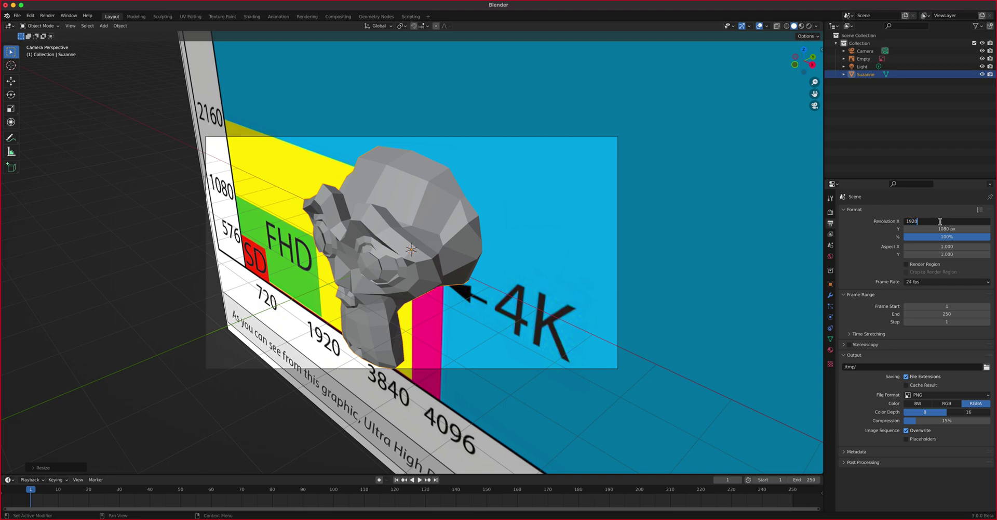
pyautogui.press('BackSpace')
pyautogui.press('BackSpace')
pyautogui.press('BackSpace')
pyautogui.press('BackSpace')
pyautogui.write('3840')
pyautogui.press('Return')
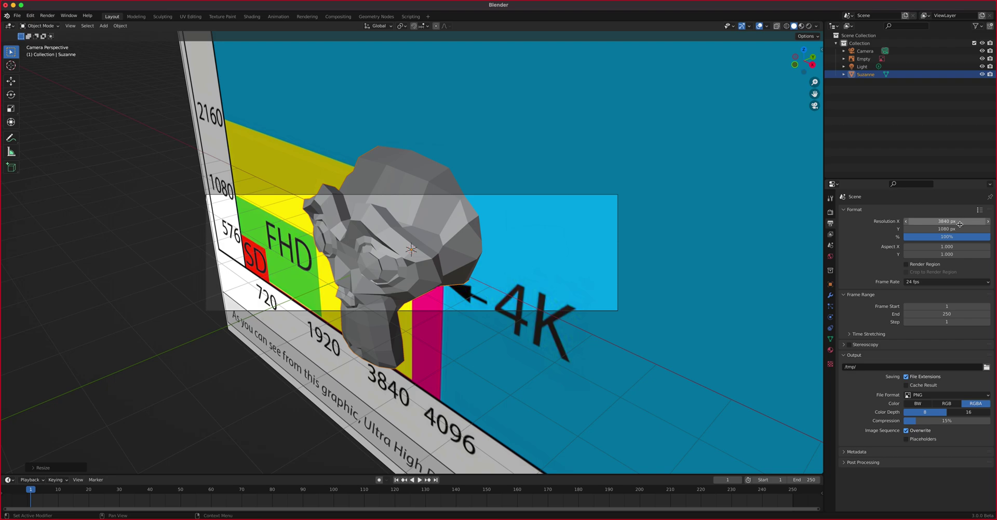
pyautogui.click(961, 228)
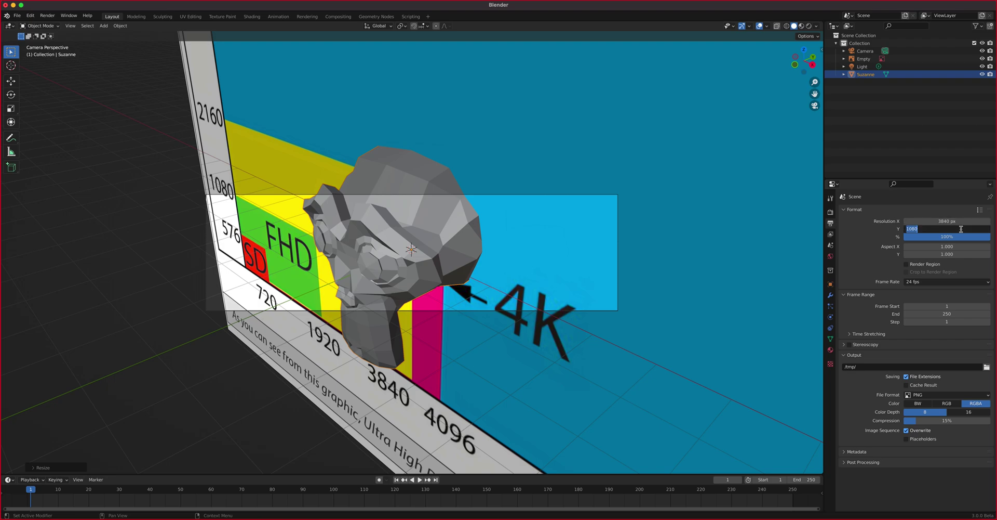
pyautogui.click(961, 228)
pyautogui.write('*2')
pyautogui.press('Return')
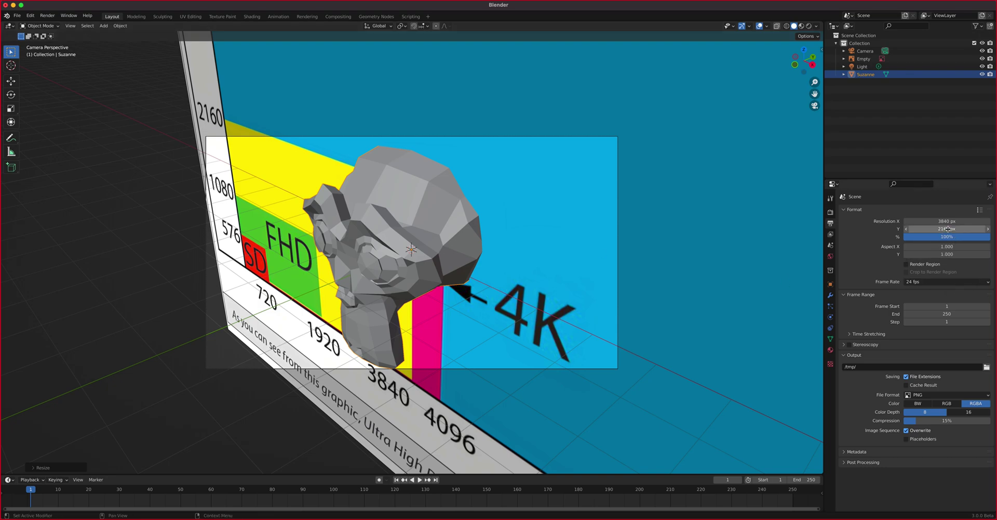
pyautogui.click(47, 16)
# Render a 4K still of Suzanne and enlarge the render window to inspect it
pyautogui.click(48, 25)
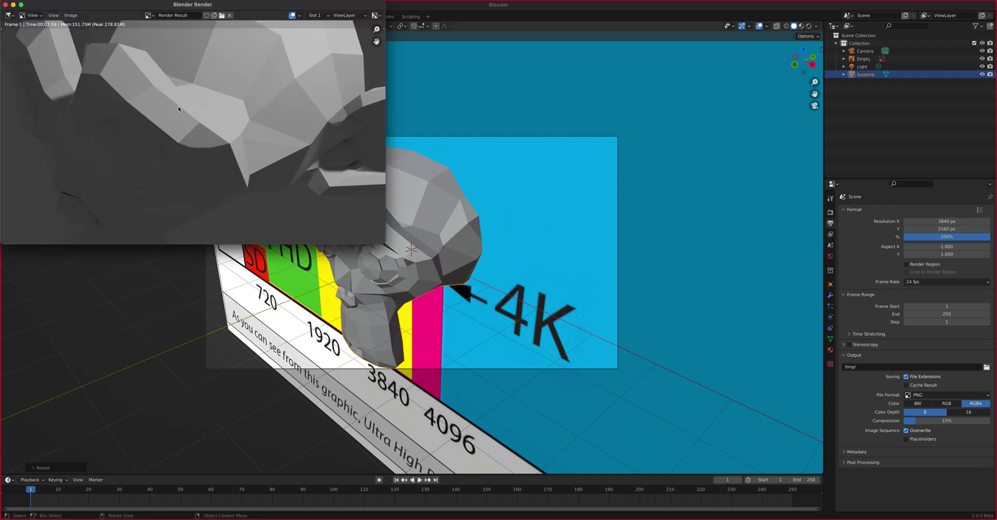
pyautogui.moveTo(385, 242); pyautogui.dragTo(846, 517)
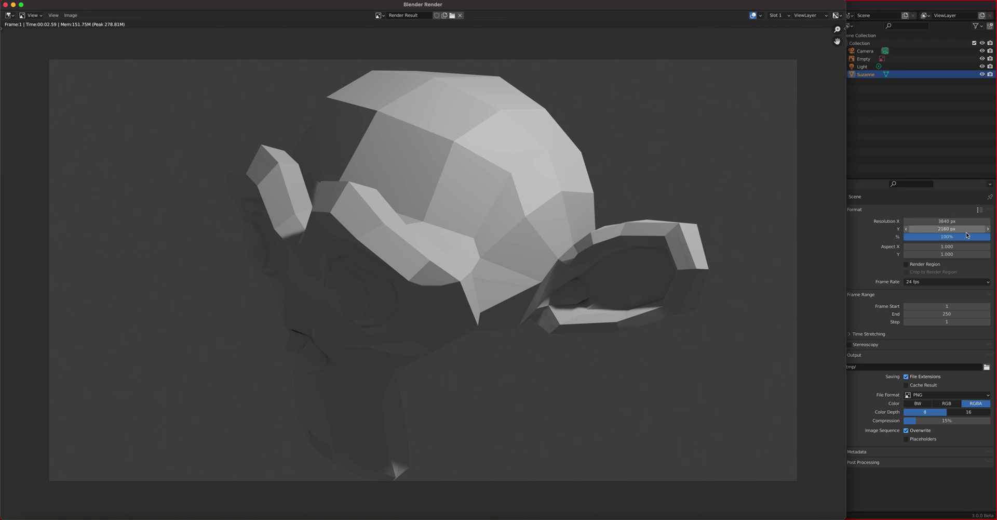
pyautogui.doubleClick(488, 7)
# Close the render, restore the resolution to 1920 × 1080, and switch to front view
pyautogui.click(78, 28)
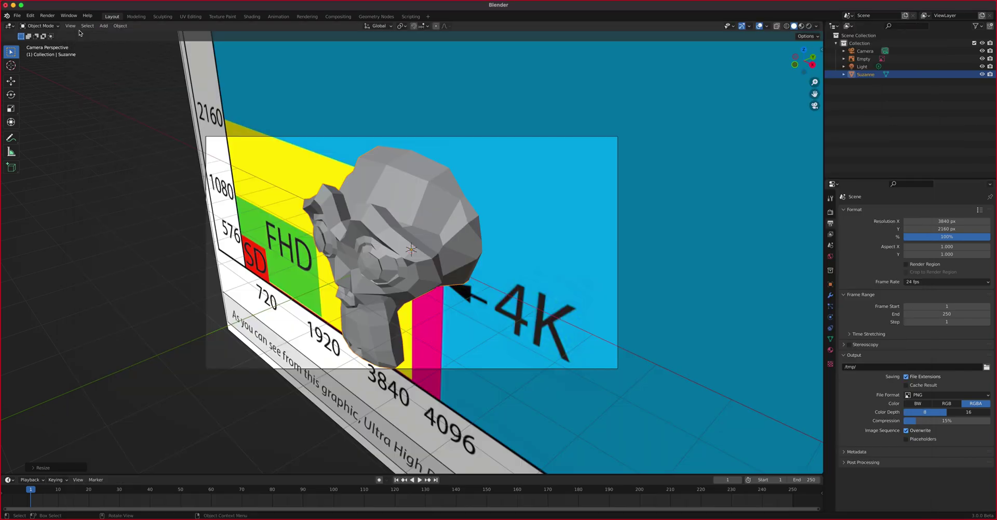
pyautogui.click(968, 221)
pyautogui.write('1920')
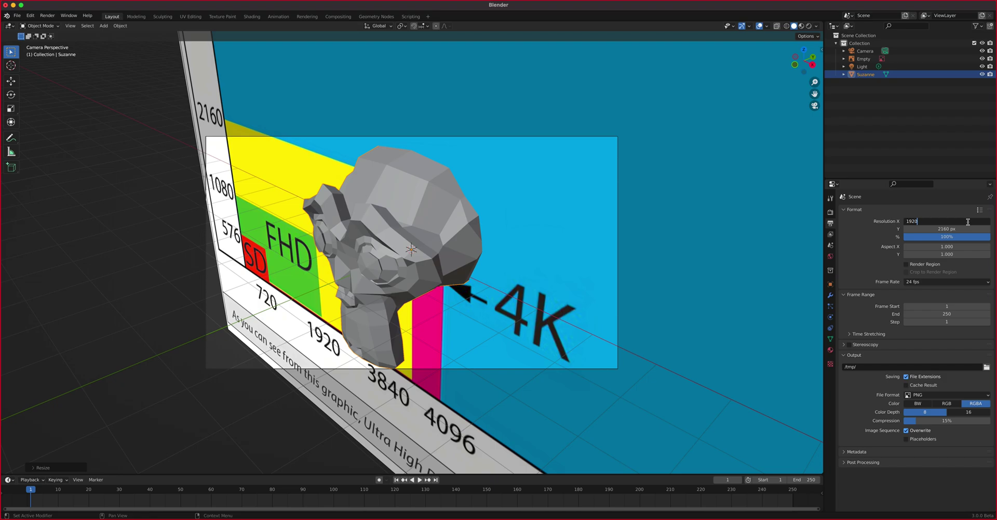
pyautogui.press('Tab')
pyautogui.write('1080')
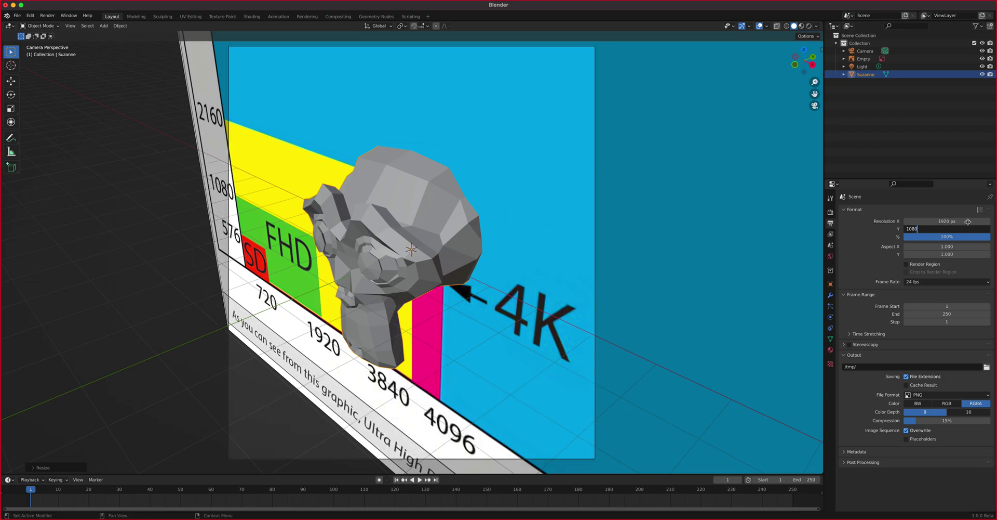
pyautogui.press('Return')
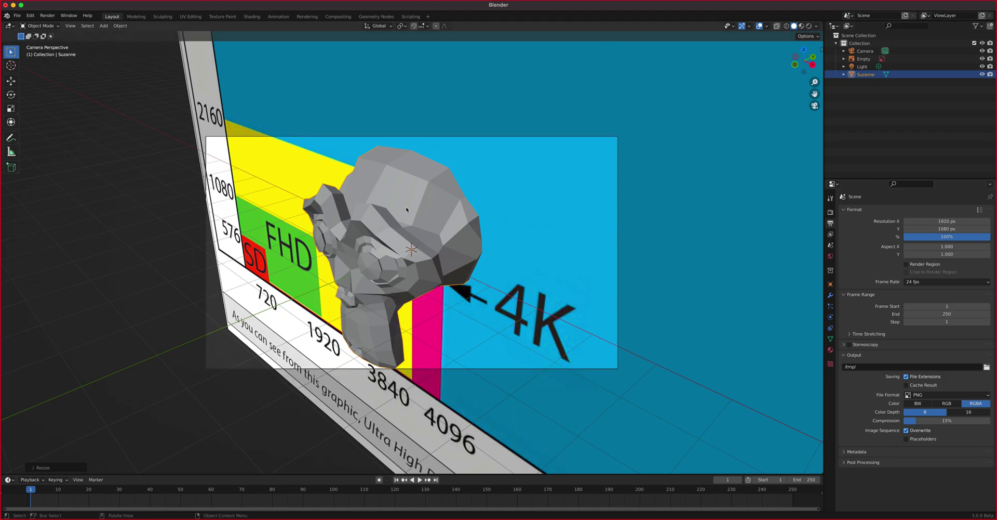
pyautogui.press('KP_1')
# Hide and unhide the reference empty, then hide Suzanne to reveal the whole chart
pyautogui.click(386, 227)
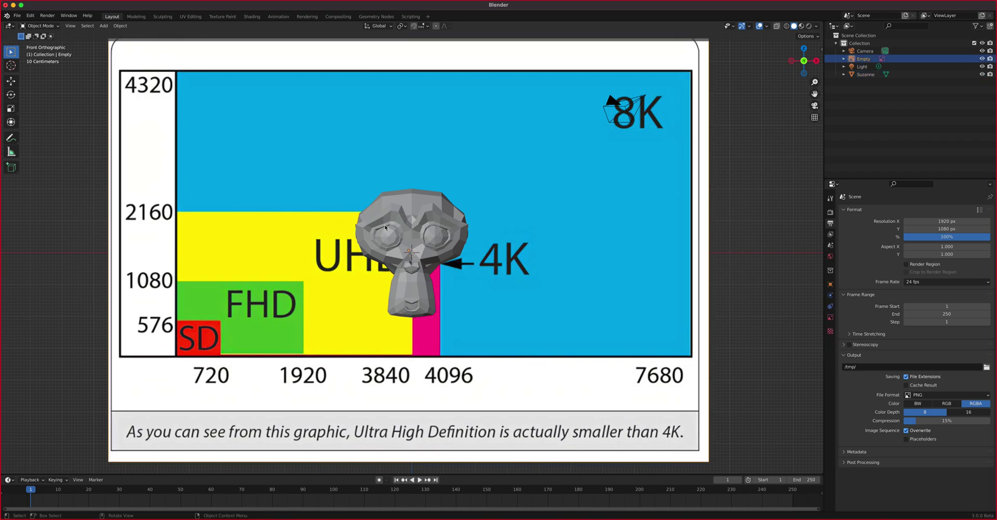
pyautogui.press('h')
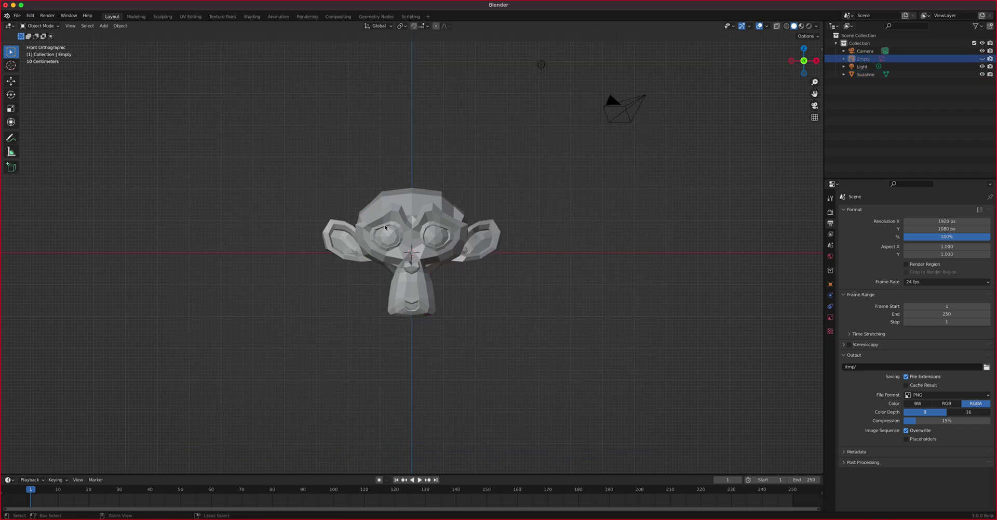
pyautogui.hotkey('alt', 'h')
pyautogui.click(408, 234)
pyautogui.press('h')
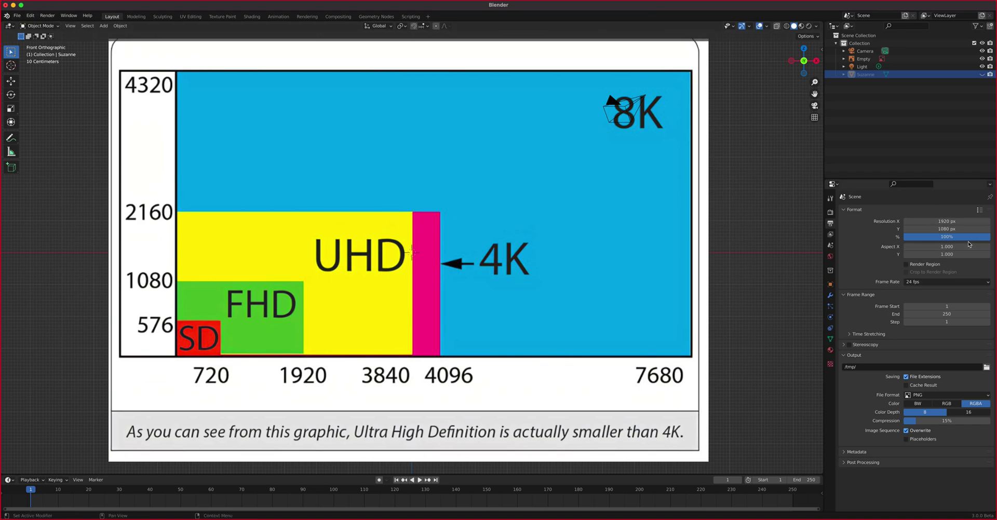
# Unhide Suzanne with Alt+H and render a still image of frame 1
pyautogui.click(48, 15)
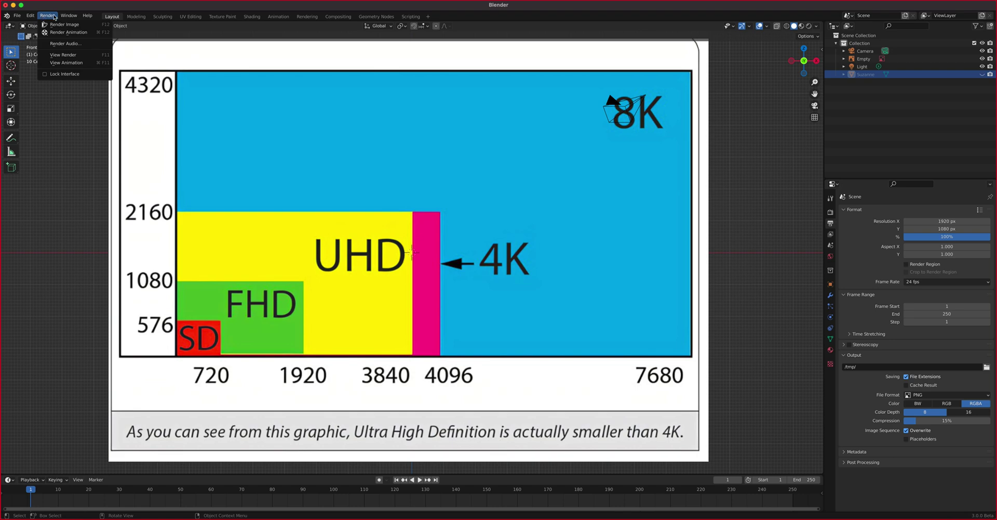
pyautogui.hotkey('alt', 'h')
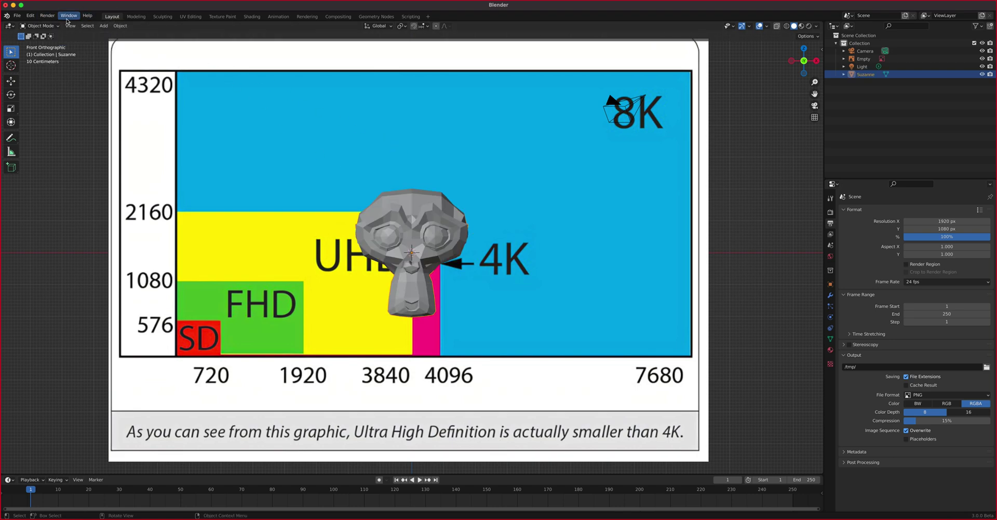
pyautogui.click(47, 15)
pyautogui.click(78, 32)
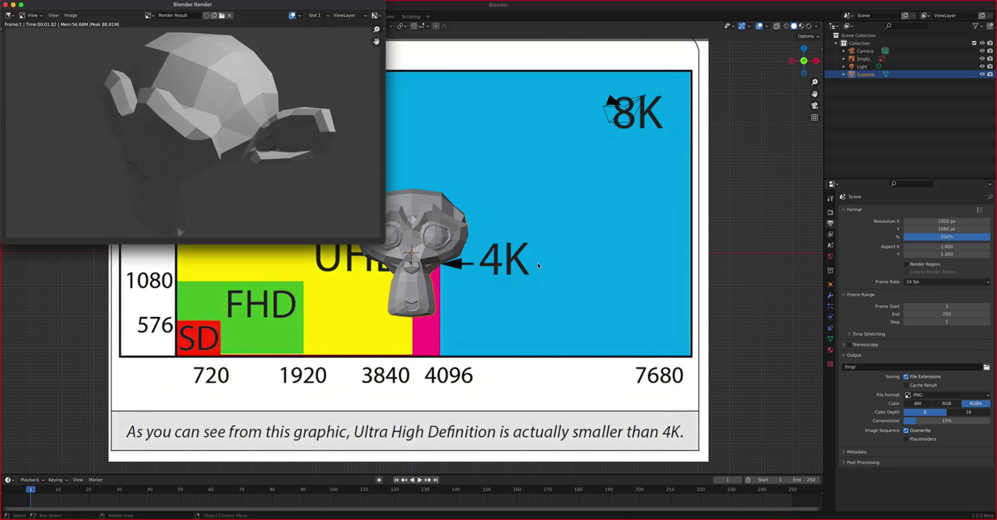
pyautogui.click(975, 236)
# Set the resolution scale to 25% and render a quick test image
pyautogui.click(964, 238)
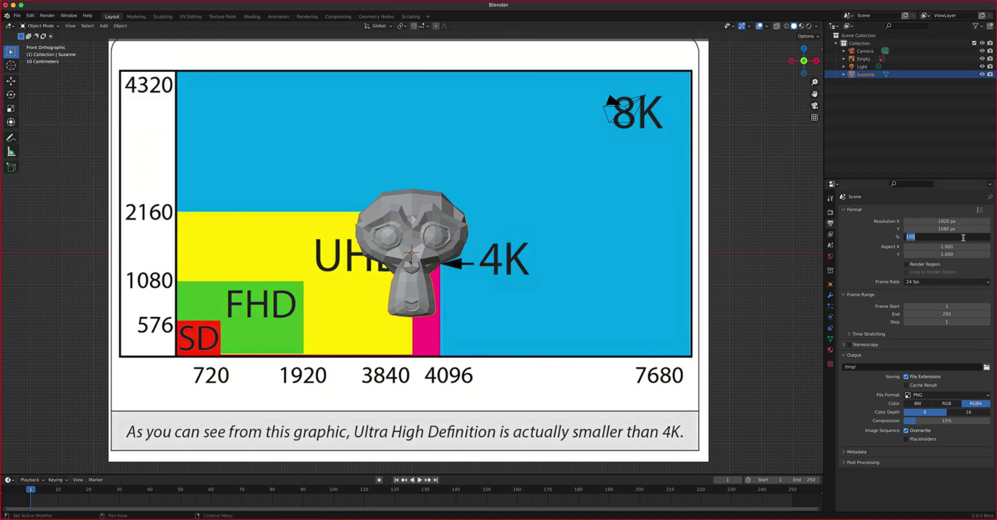
pyautogui.write('25')
pyautogui.press('Return')
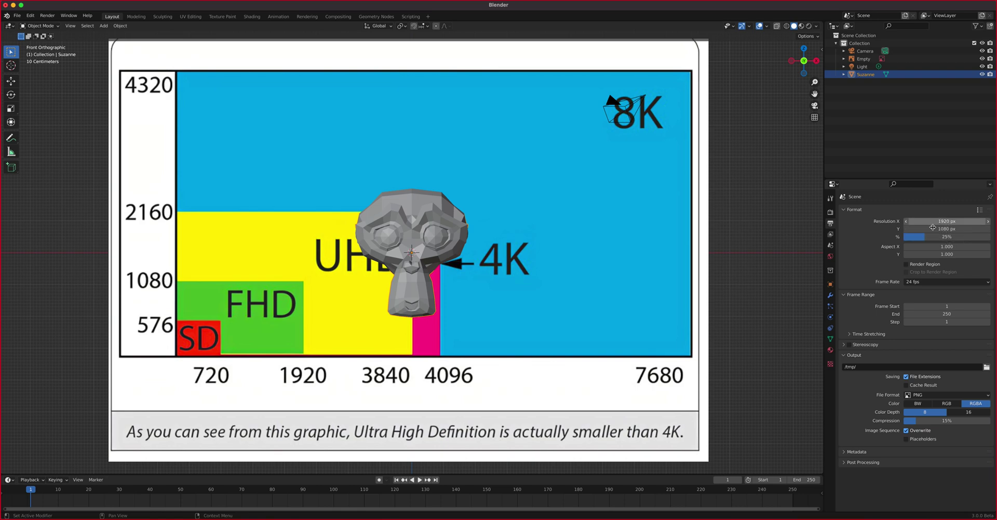
pyautogui.click(47, 15)
pyautogui.click(54, 24)
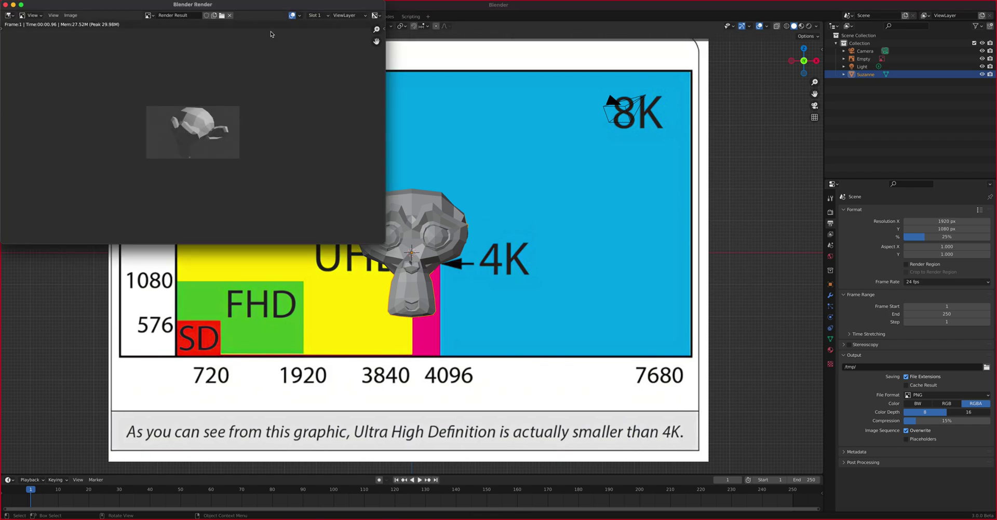
# Set the resolution scale back to 100%
pyautogui.click(920, 237)
pyautogui.click(920, 236)
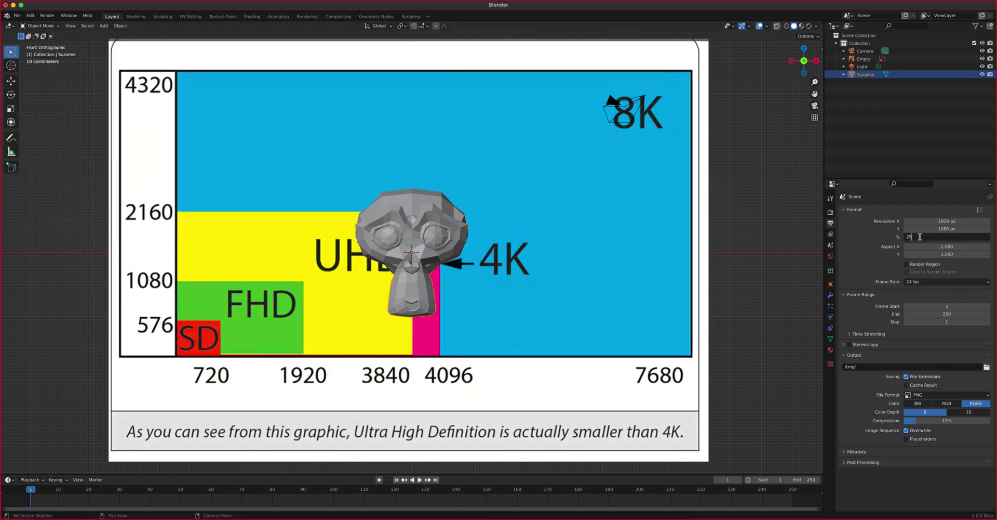
pyautogui.press('BackSpace')
pyautogui.press('BackSpace')
pyautogui.write('100')
pyautogui.press('Return')
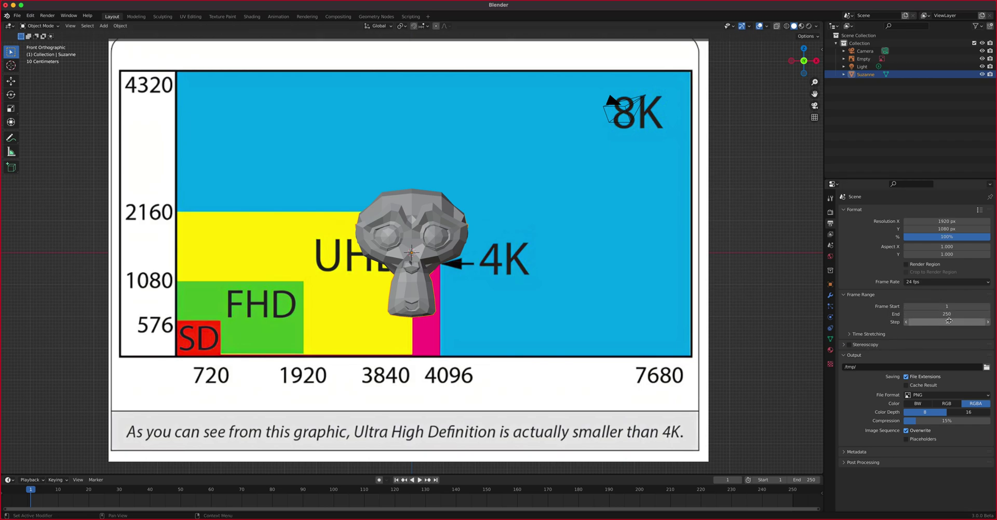
pyautogui.press('space')
# Scrub through the animation, then try end frames of 100 and 10000
pyautogui.moveTo(39, 499); pyautogui.dragTo(334, 508)
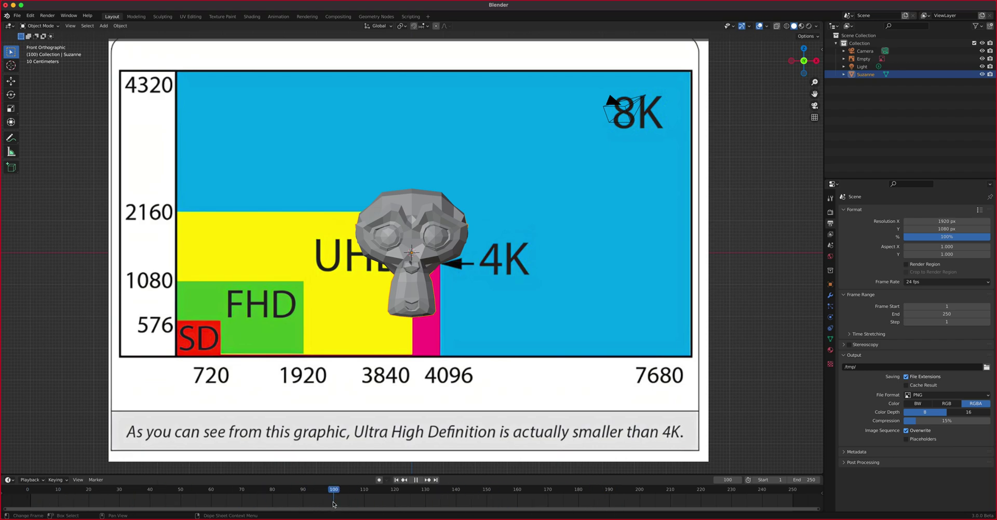
pyautogui.click(960, 314)
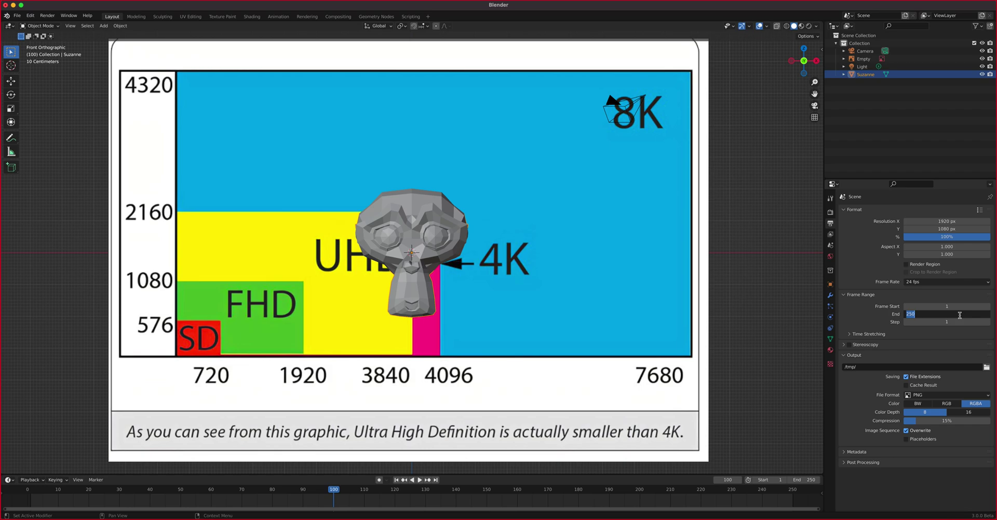
pyautogui.write('100')
pyautogui.press('Return')
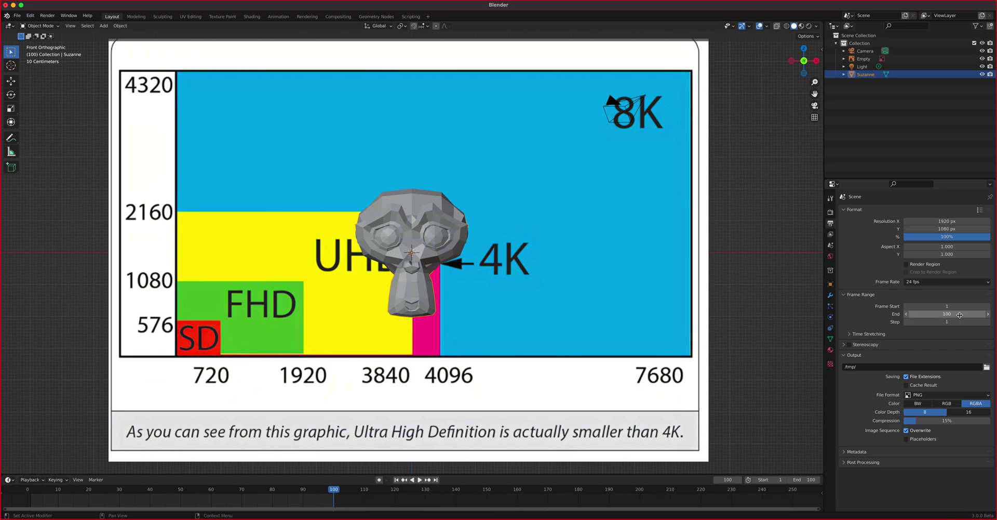
pyautogui.doubleClick(960, 314)
pyautogui.write('10000')
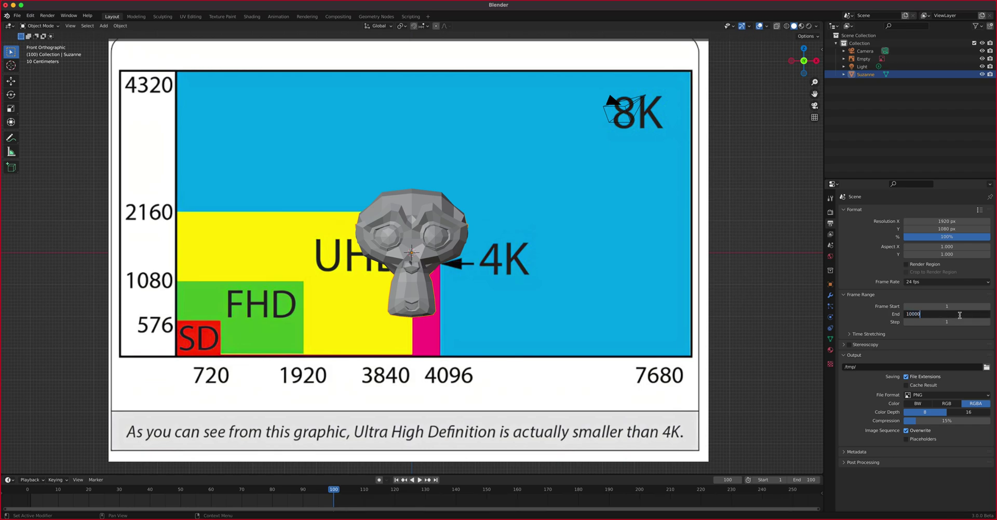
pyautogui.press('Return')
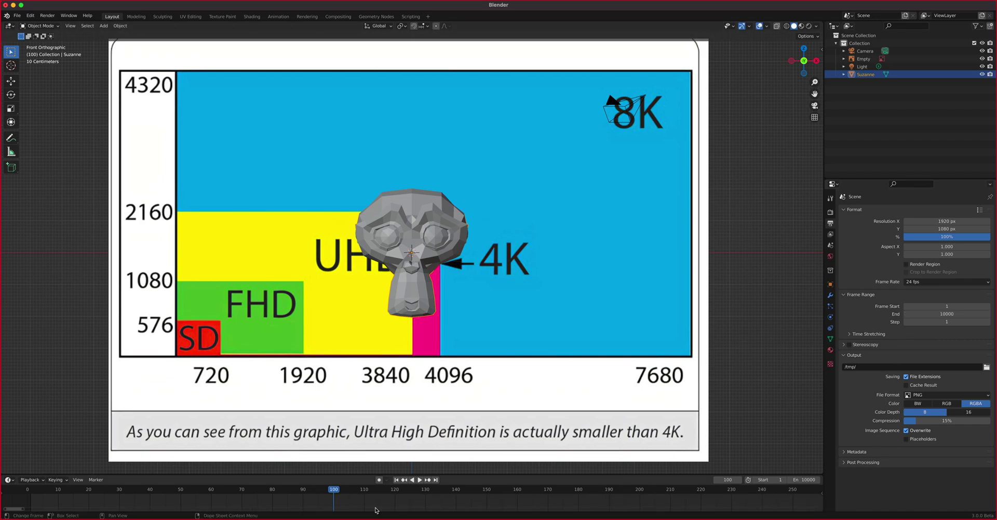
# Move the playhead to frame 173, reset the end frame to 250, and expand Time Stretching
pyautogui.moveTo(340, 493); pyautogui.dragTo(557, 494)
pyautogui.click(924, 313)
pyautogui.write('250')
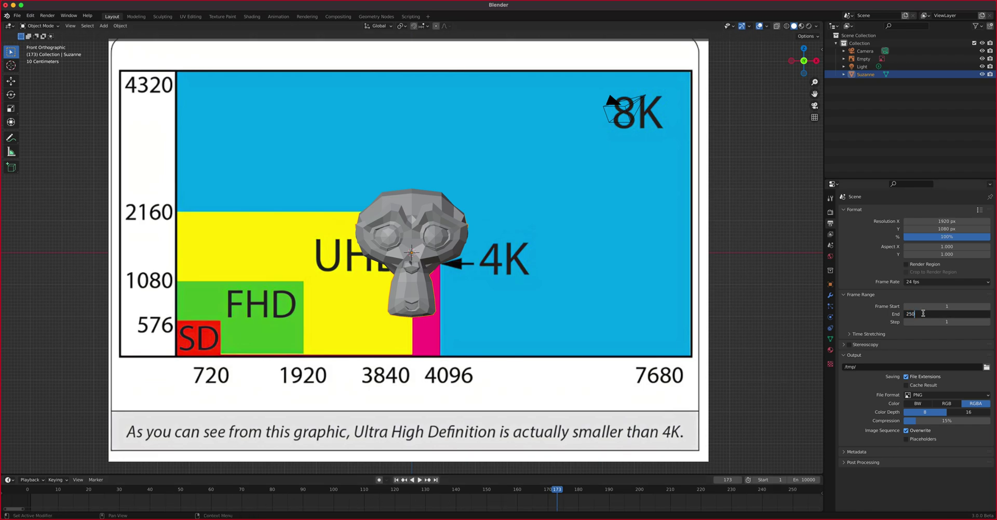
pyautogui.press('Return')
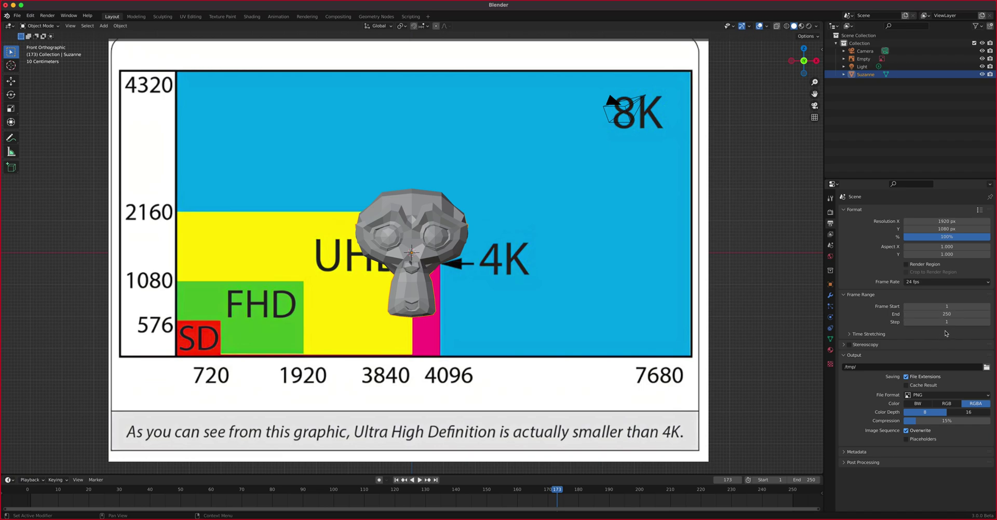
pyautogui.click(849, 334)
pyautogui.click(850, 334)
pyautogui.click(843, 296)
pyautogui.click(844, 296)
pyautogui.click(918, 395)
# Switch the output File Format from PNG to FFmpeg Video
pyautogui.click(960, 434)
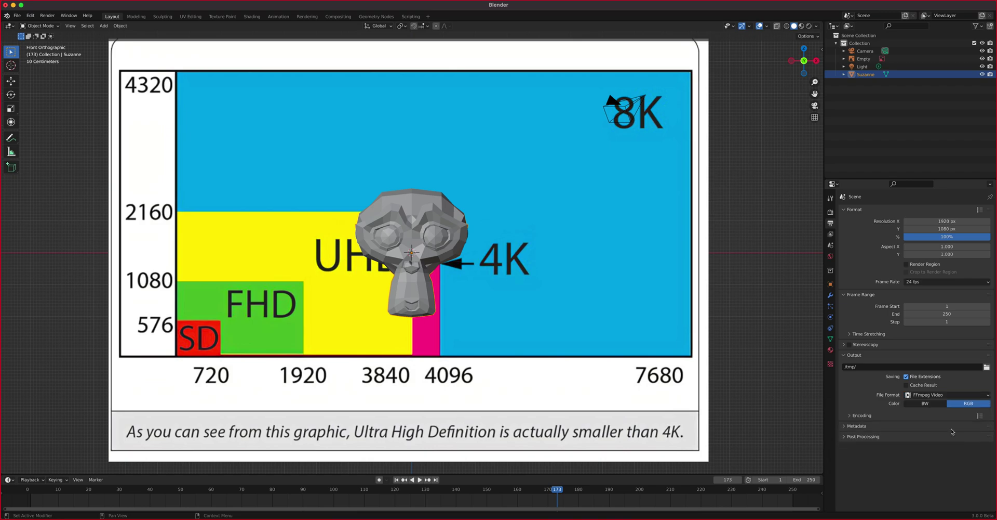
pyautogui.click(919, 395)
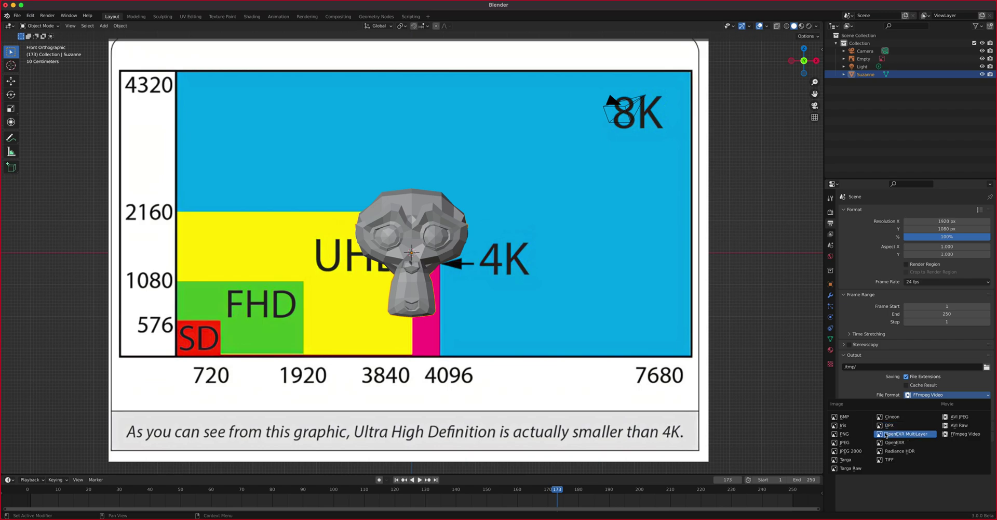
pyautogui.click(857, 393)
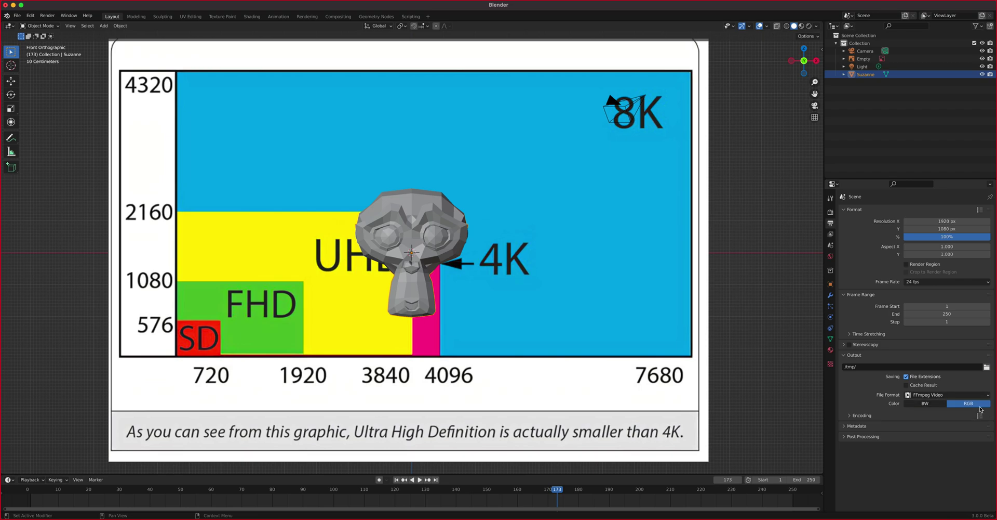
# Show the video Encoding settings and set the container to QuickTime
pyautogui.click(849, 416)
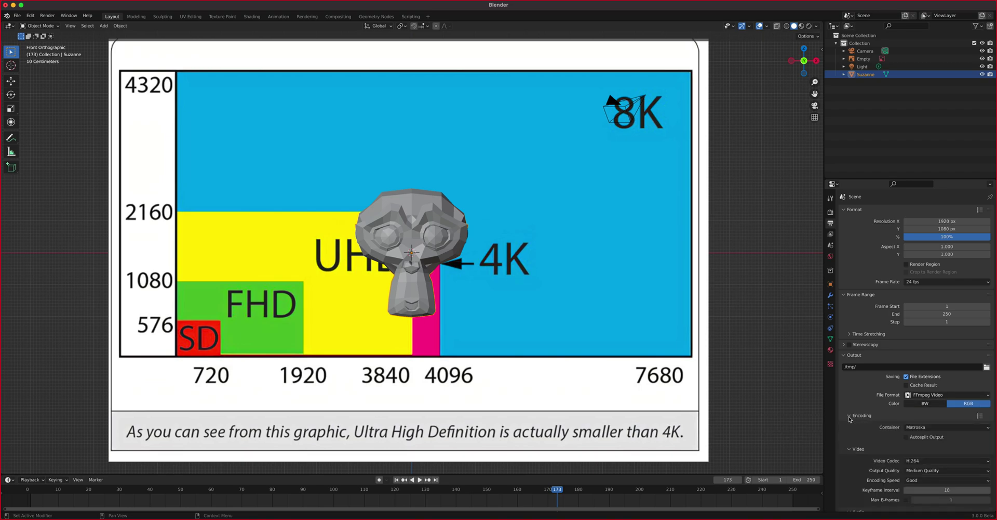
pyautogui.click(920, 427)
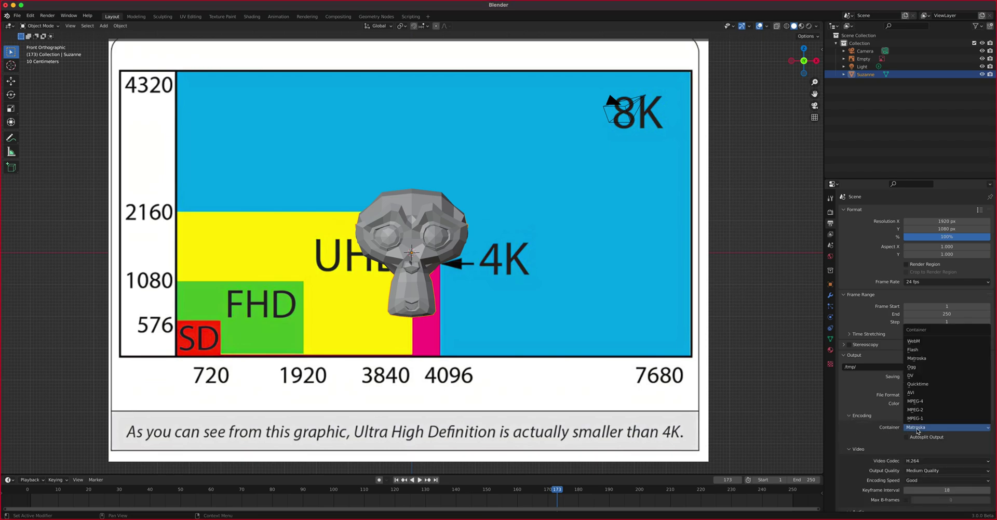
pyautogui.click(924, 384)
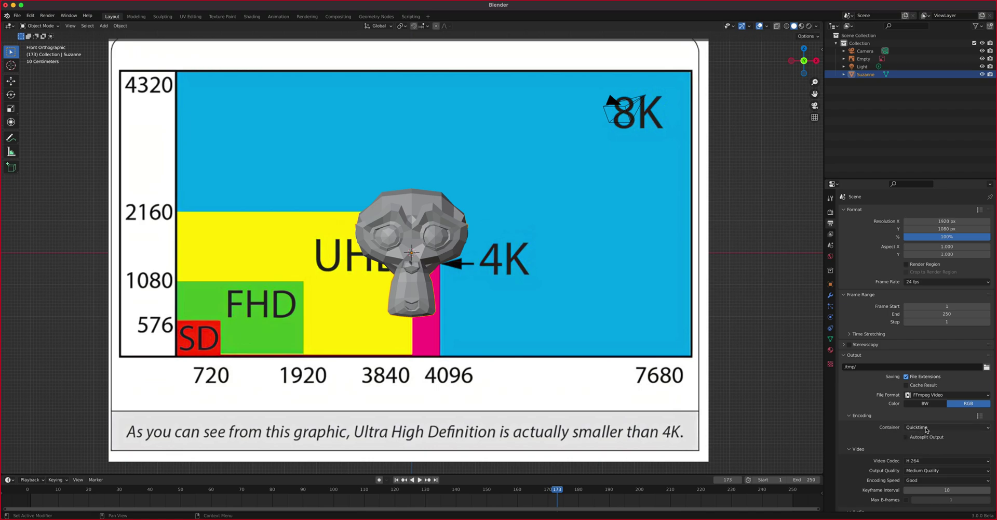
# Keep the H.264 video codec and set Output Quality to High Quality
pyautogui.scroll(-2, 892, 439)
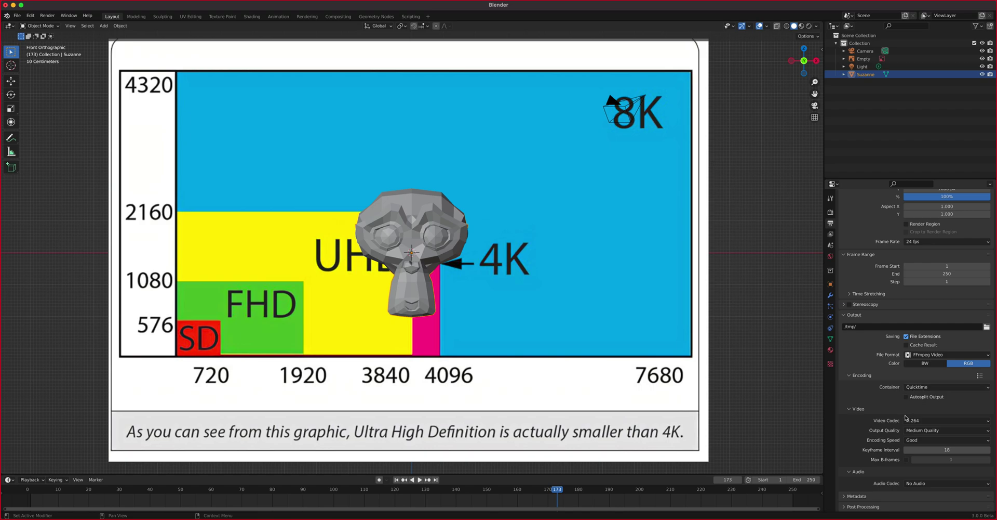
pyautogui.click(923, 421)
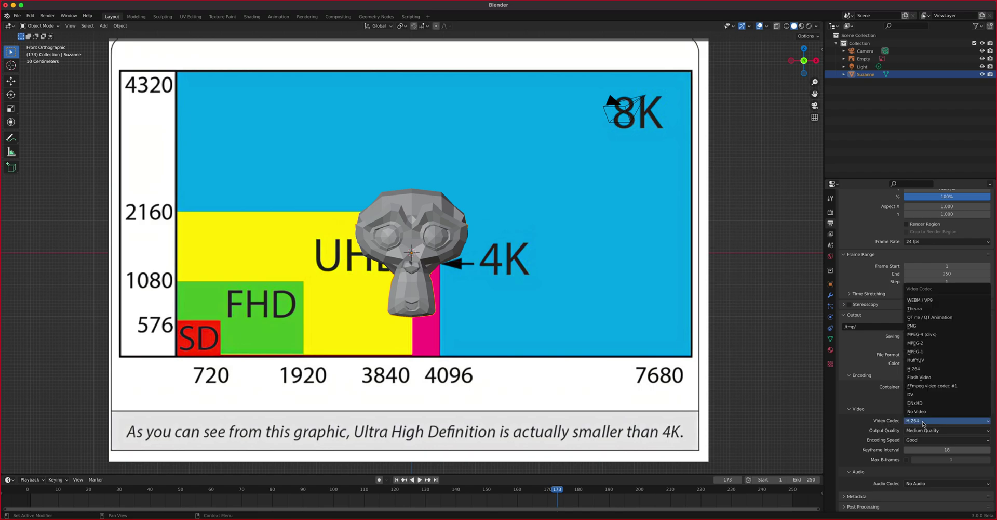
pyautogui.scroll(12, 928, 423)
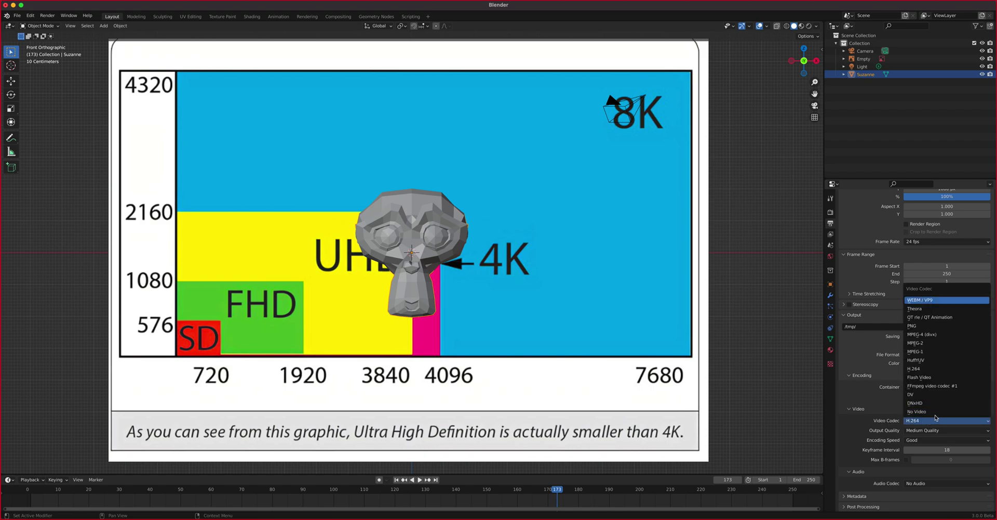
pyautogui.click(925, 423)
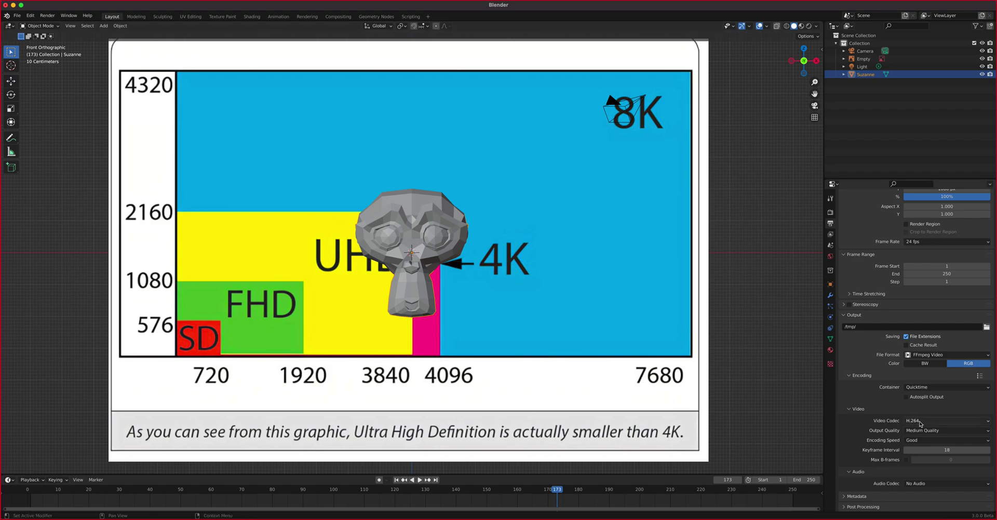
pyautogui.click(917, 430)
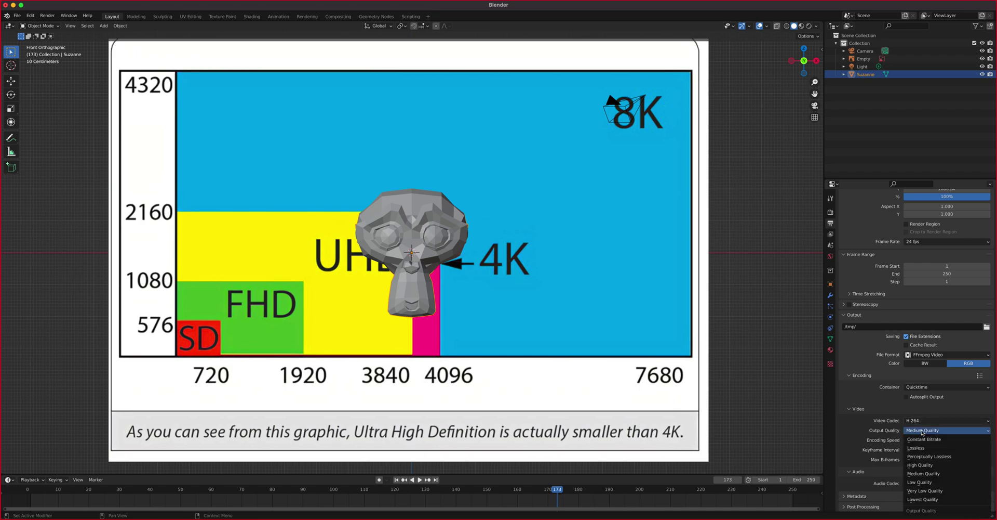
pyautogui.click(930, 465)
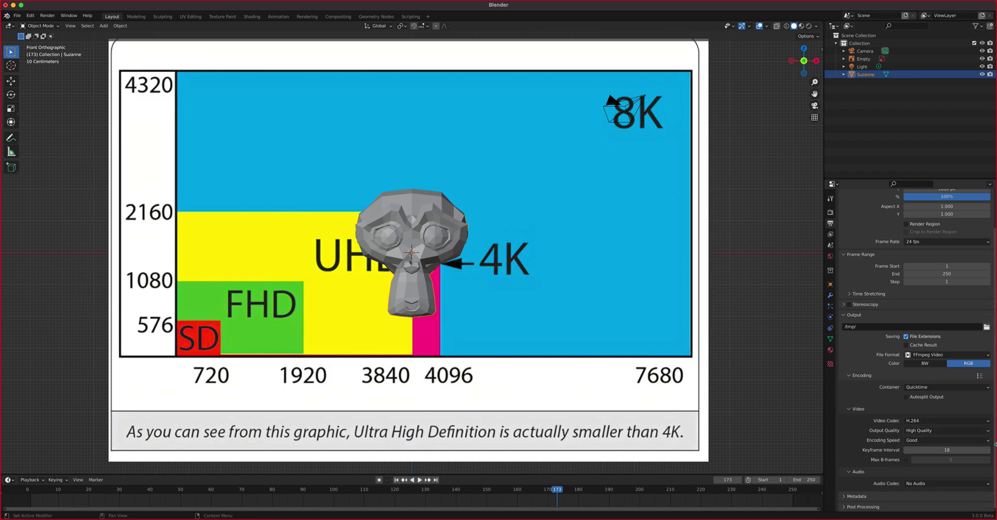
pyautogui.click(910, 430)
pyautogui.click(911, 431)
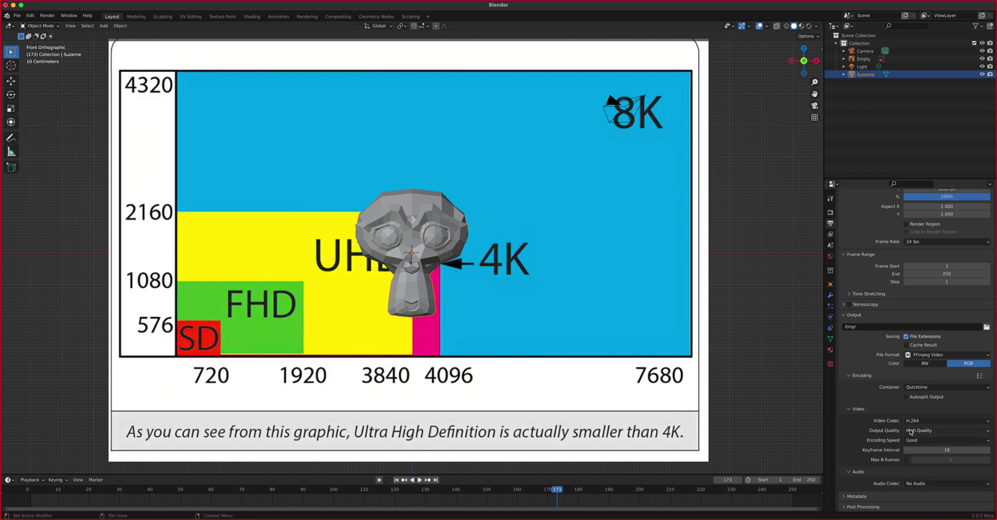
# Point the output path to the Desktop with the file name 'Monkey_animation'
pyautogui.click(986, 327)
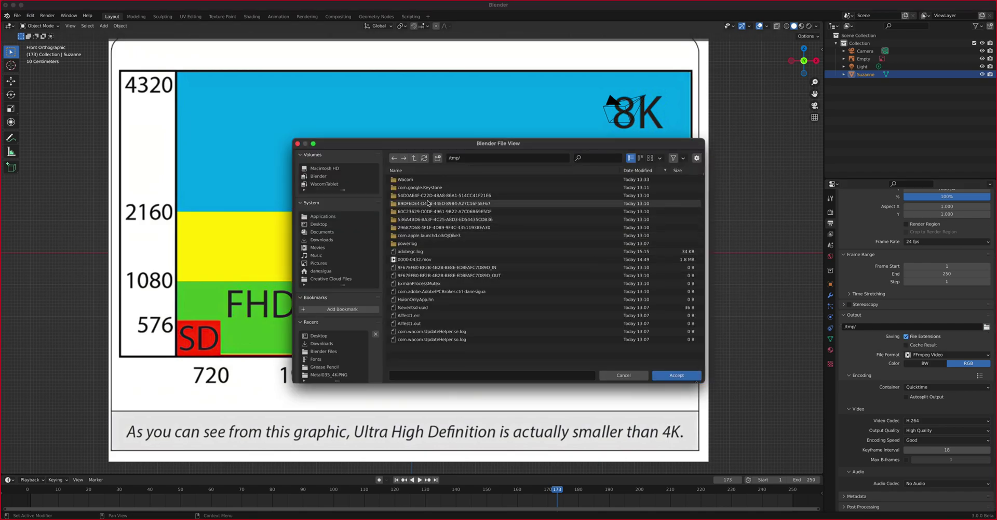
pyautogui.click(326, 225)
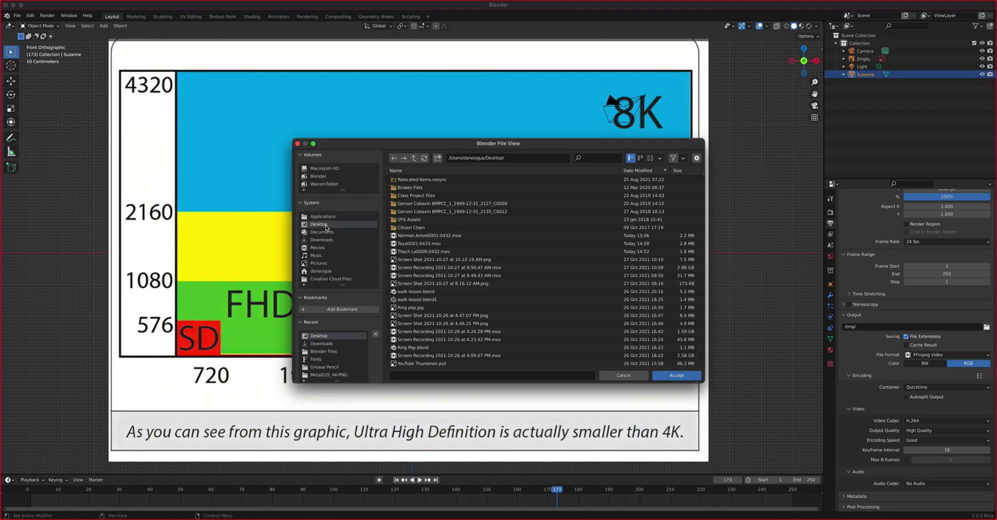
pyautogui.click(694, 375)
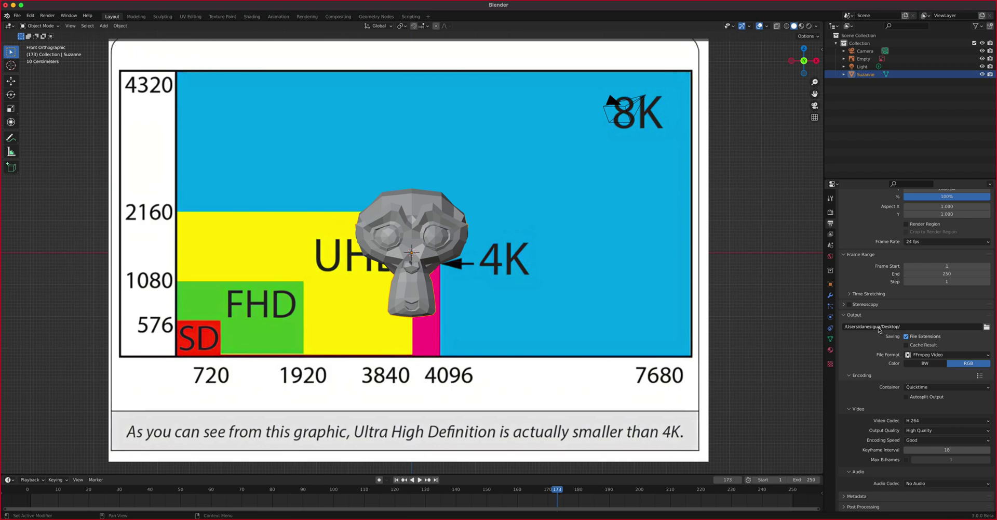
pyautogui.click(915, 327)
pyautogui.click(915, 327)
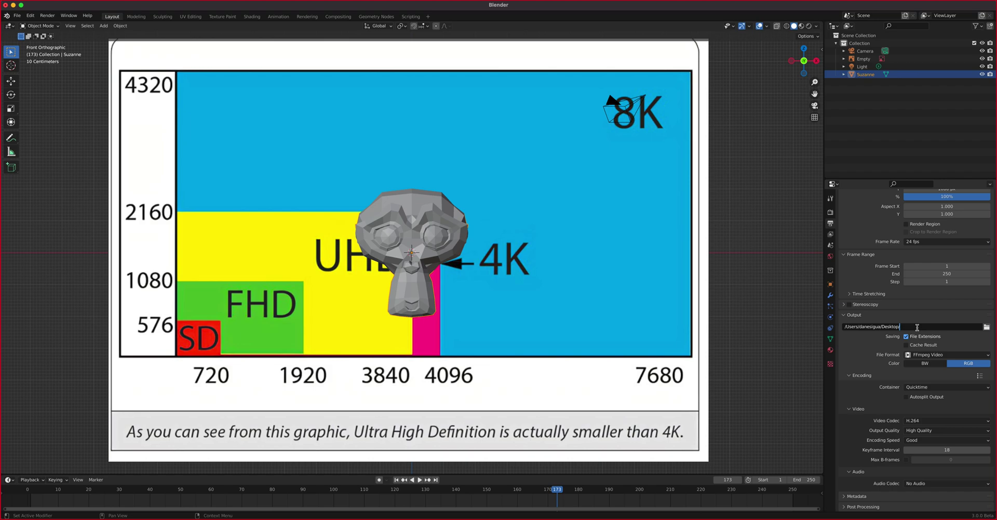
pyautogui.write('Mon')
pyautogui.write('key_an')
pyautogui.write('imation')
pyautogui.press('Return')
# At frame 1, shrink Suzanne and insert a scale keyframe
pyautogui.click(420, 226)
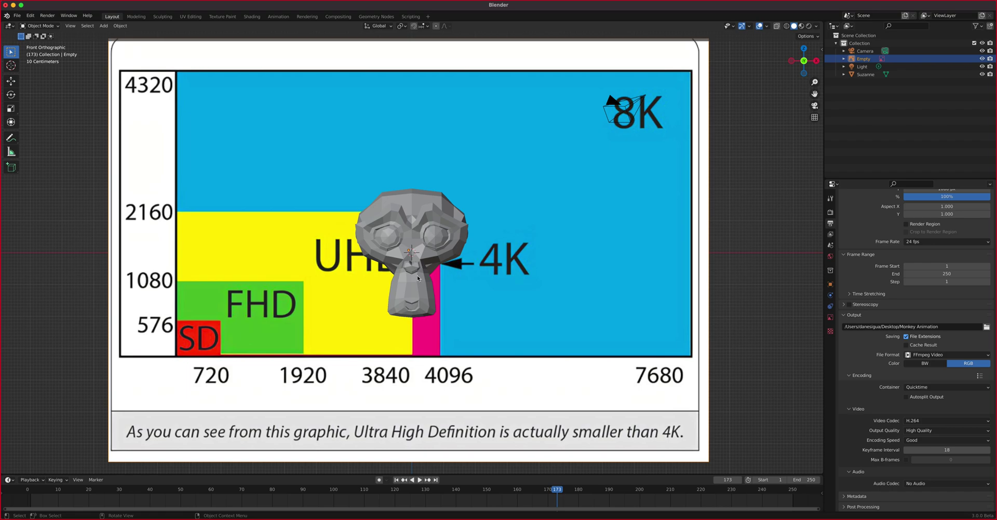
pyautogui.hotkey('shift', 'Left')
pyautogui.press('s')
pyautogui.press('Escape')
pyautogui.click(434, 239)
pyautogui.press('s')
pyautogui.click(469, 267)
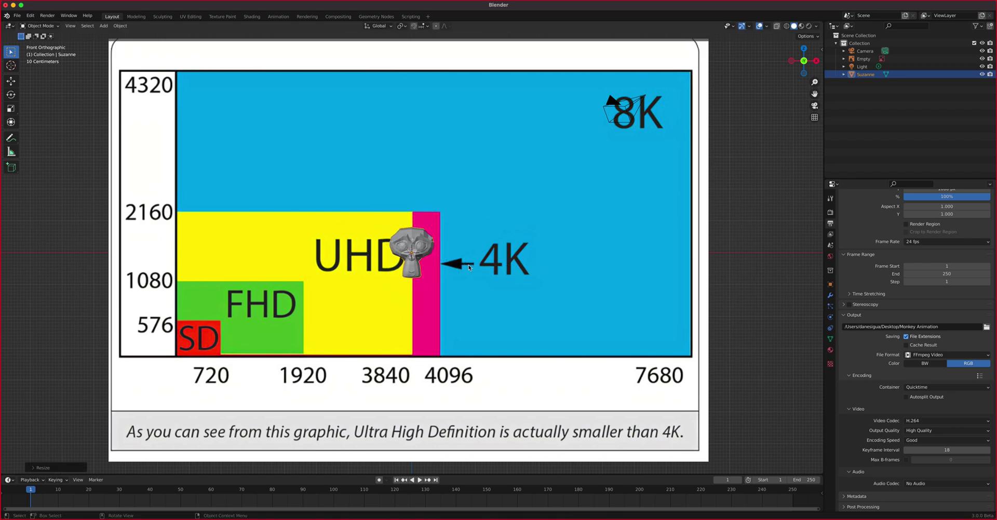
pyautogui.press('i')
pyautogui.click(457, 285)
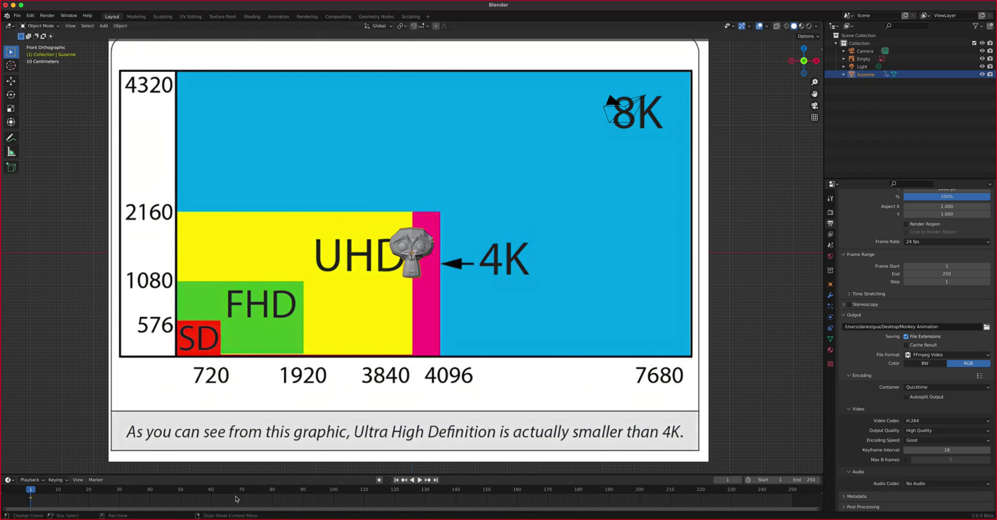
# At frame 100, enlarge Suzanne and insert another scale keyframe
pyautogui.click(335, 490)
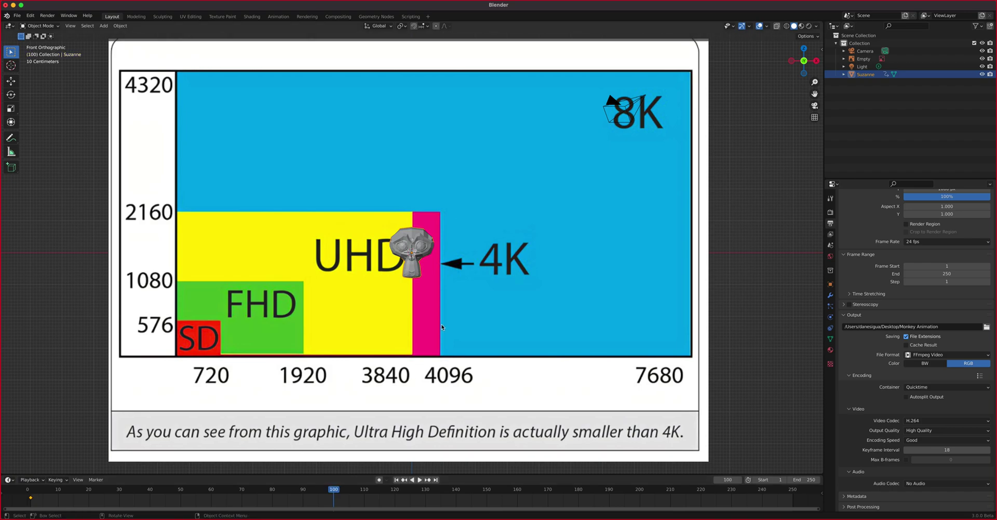
pyautogui.press('s')
pyautogui.click(670, 334)
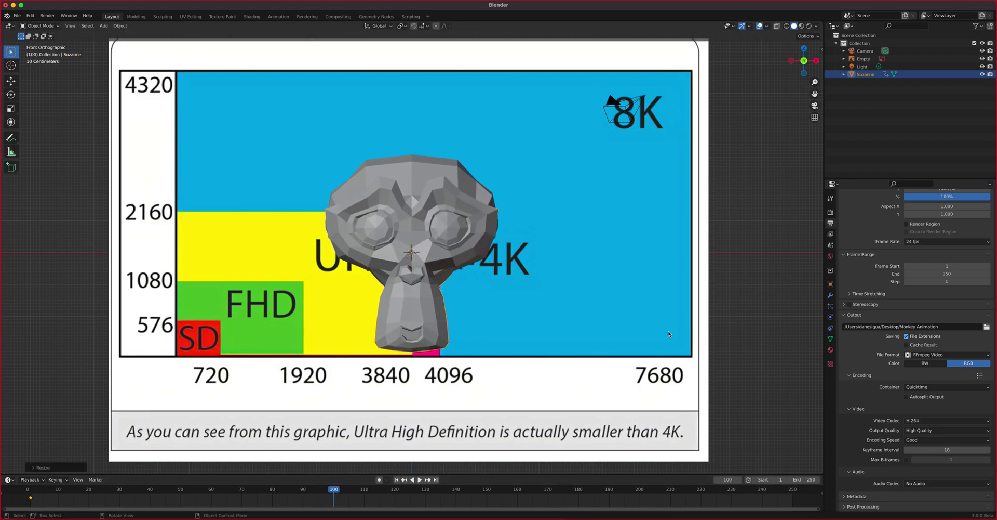
pyautogui.press('i')
pyautogui.click(543, 264)
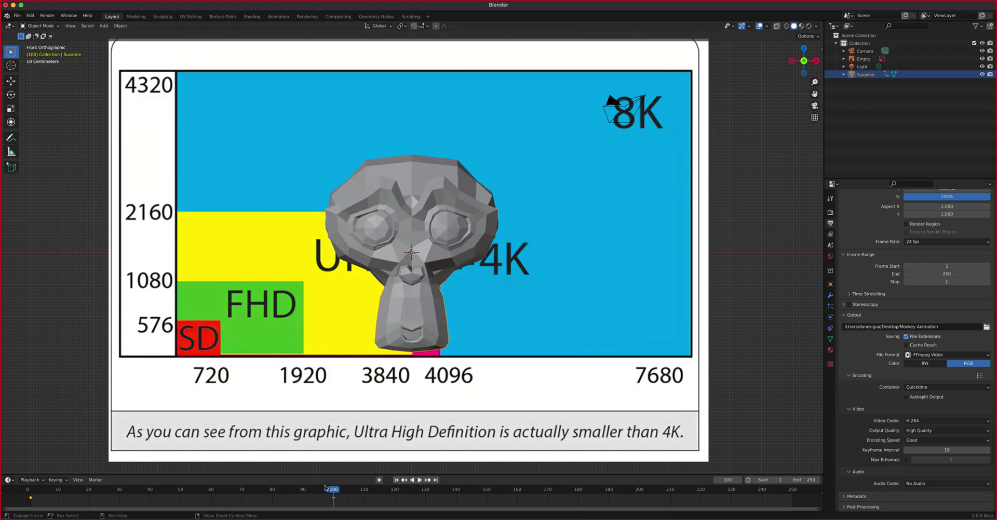
# Preview the scale animation and set the end frame to 110
pyautogui.hotkey('shift', 'ctrl', 'space')
pyautogui.press('Escape')
pyautogui.click(957, 273)
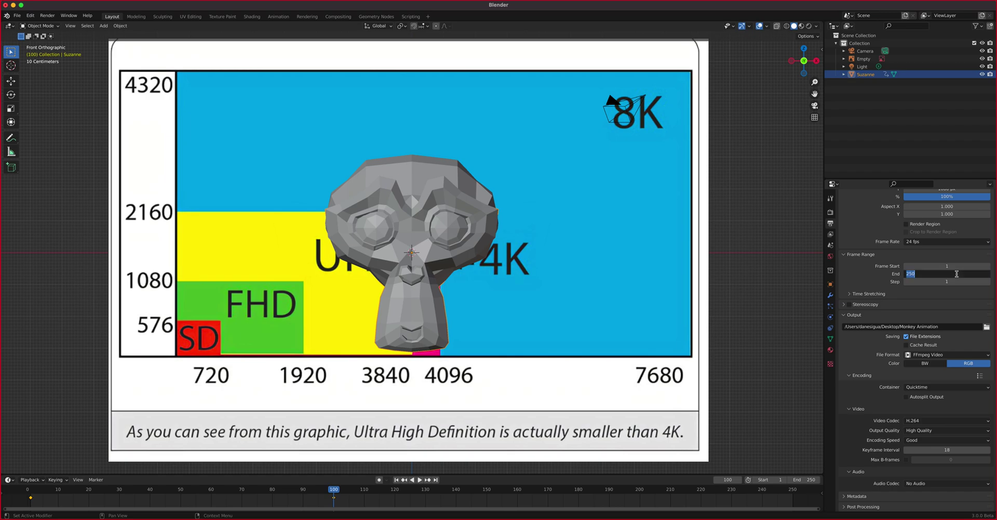
pyautogui.write('110')
pyautogui.press('Return')
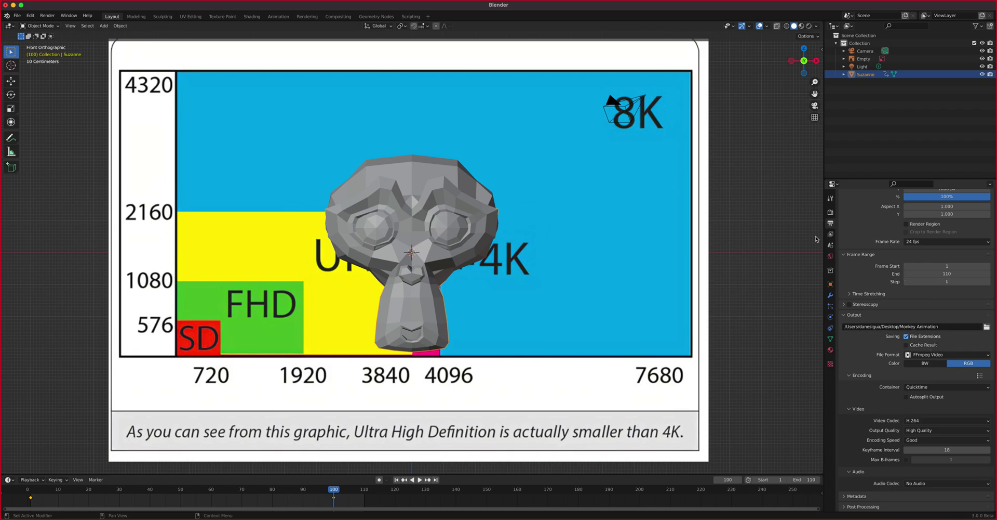
pyautogui.click(47, 15)
# Render the animation, then find Monkey Animation0001-0110.mov in the Desktop folder in Finder
pyautogui.click(53, 32)
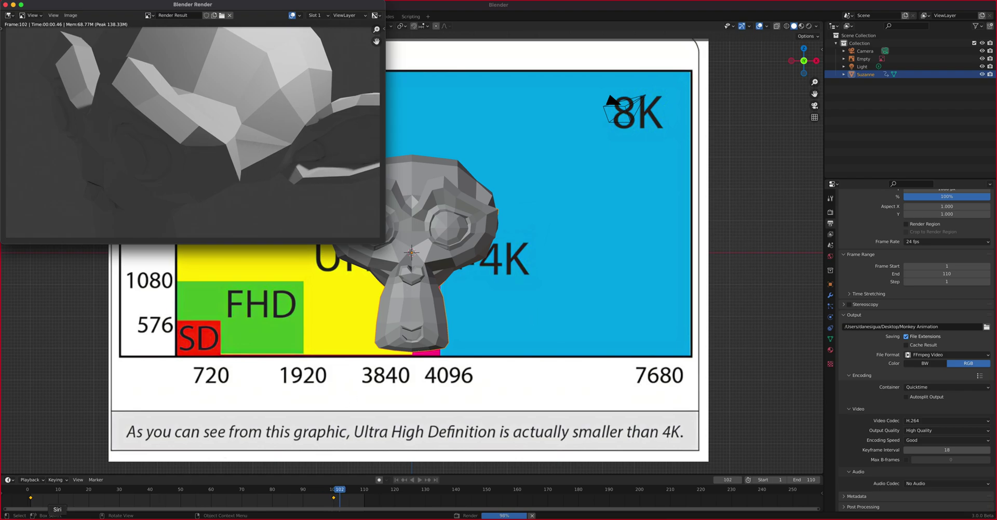
pyautogui.click(33, 517)
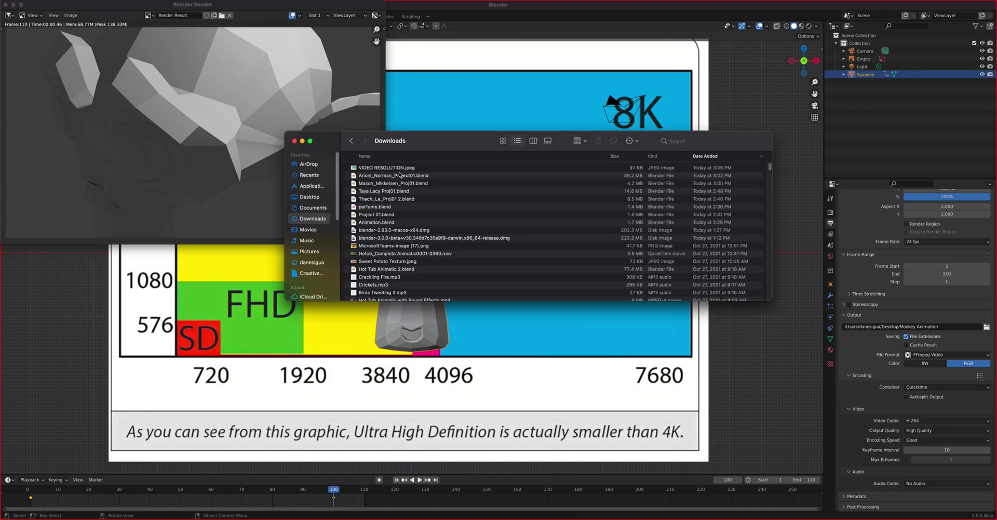
pyautogui.click(321, 198)
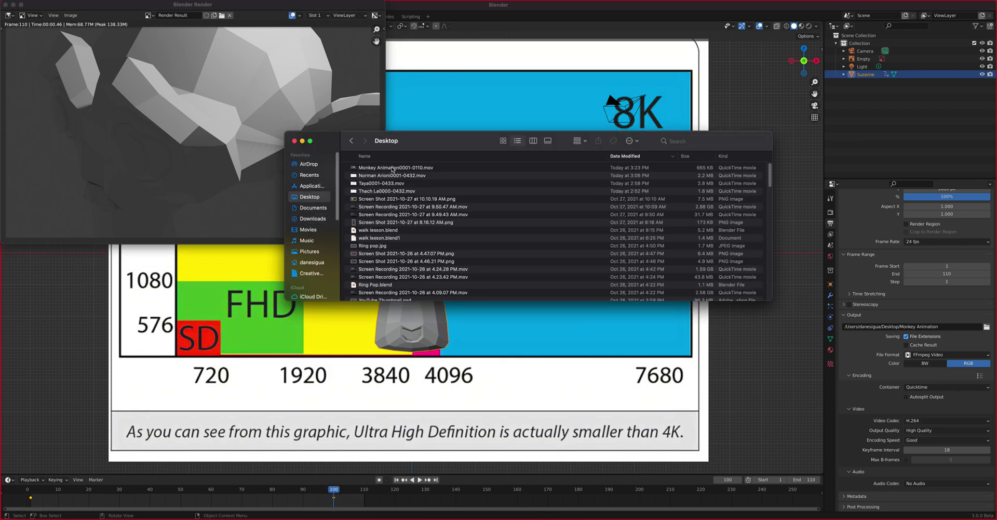
pyautogui.click(393, 167)
pyautogui.doubleClick(393, 168)
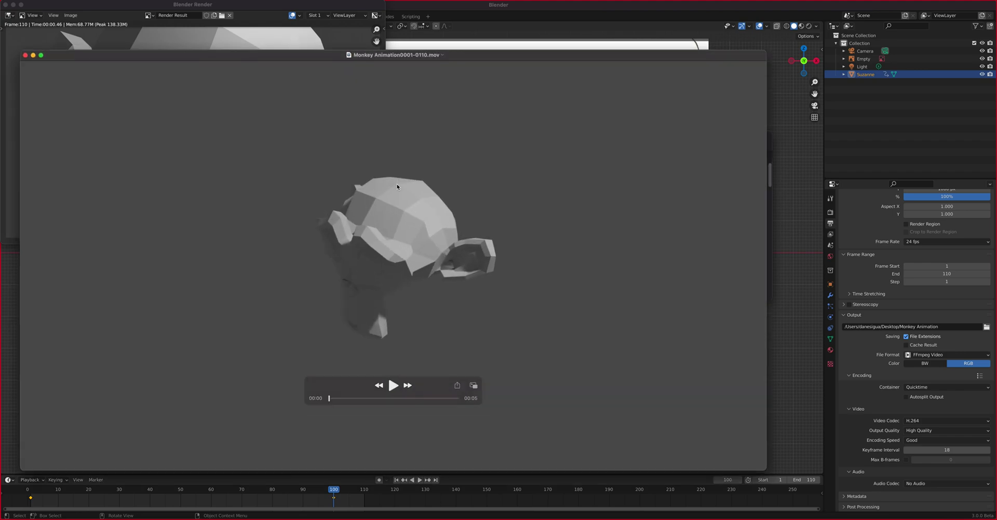
pyautogui.click(391, 386)
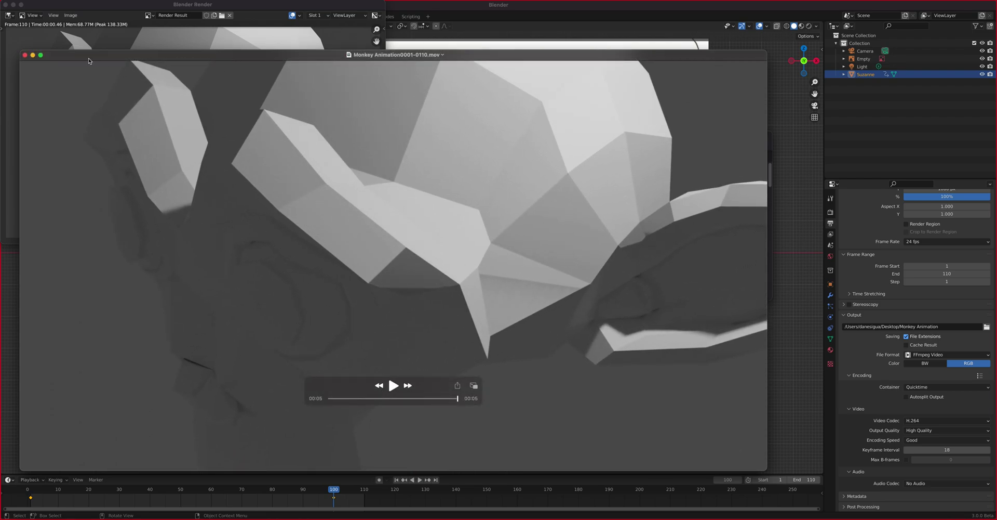
pyautogui.moveTo(95, 55); pyautogui.dragTo(125, 39)
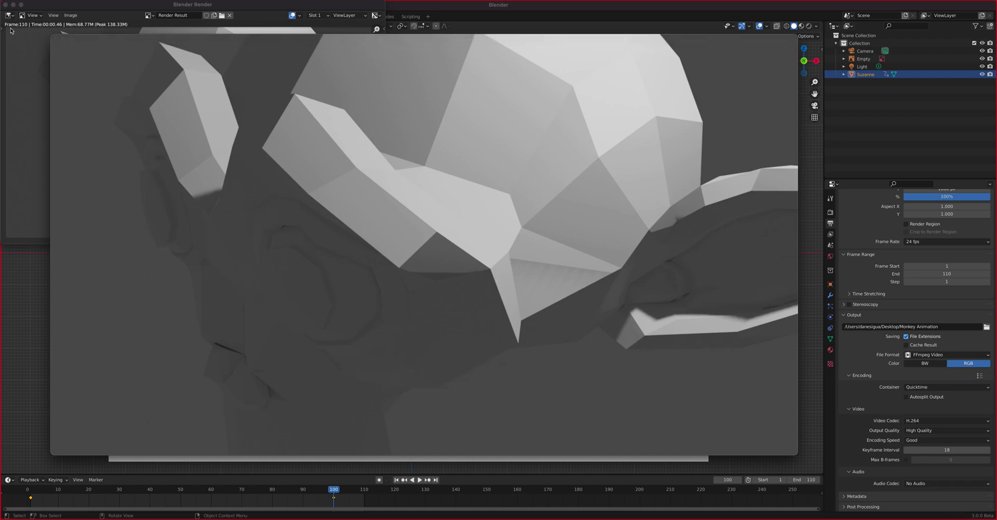
pyautogui.click(56, 40)
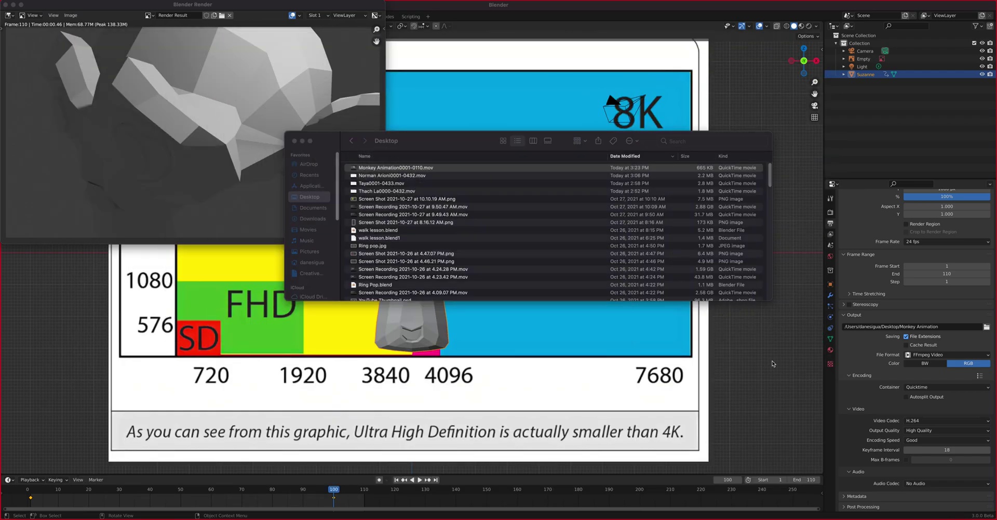
# Keep QuickTime as the container and delete the reference image Empty from the scene
pyautogui.click(937, 388)
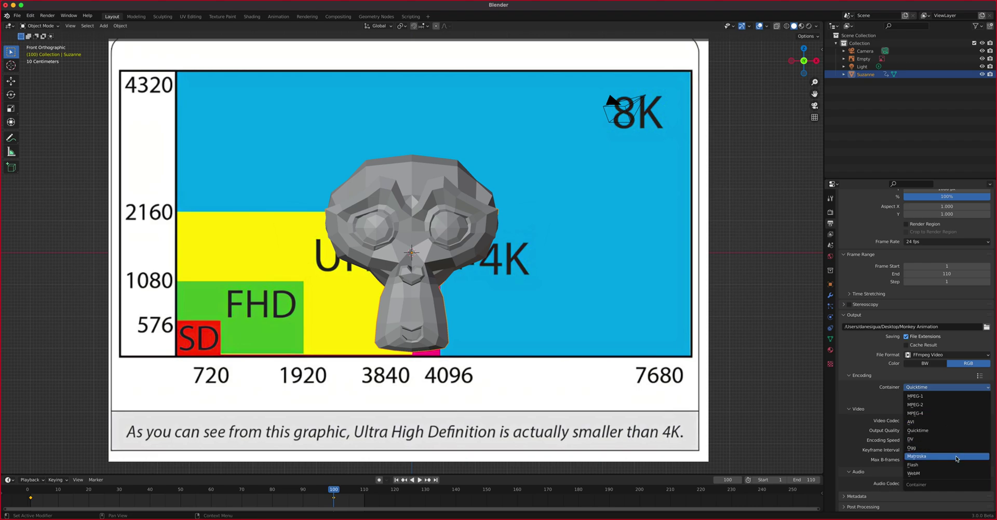
pyautogui.click(925, 431)
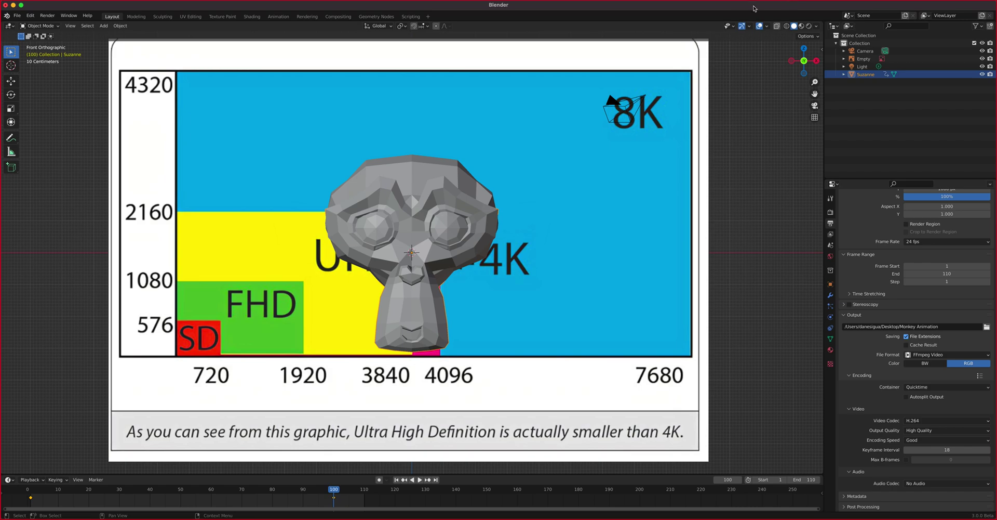
pyautogui.click(454, 197)
pyautogui.press('Delete')
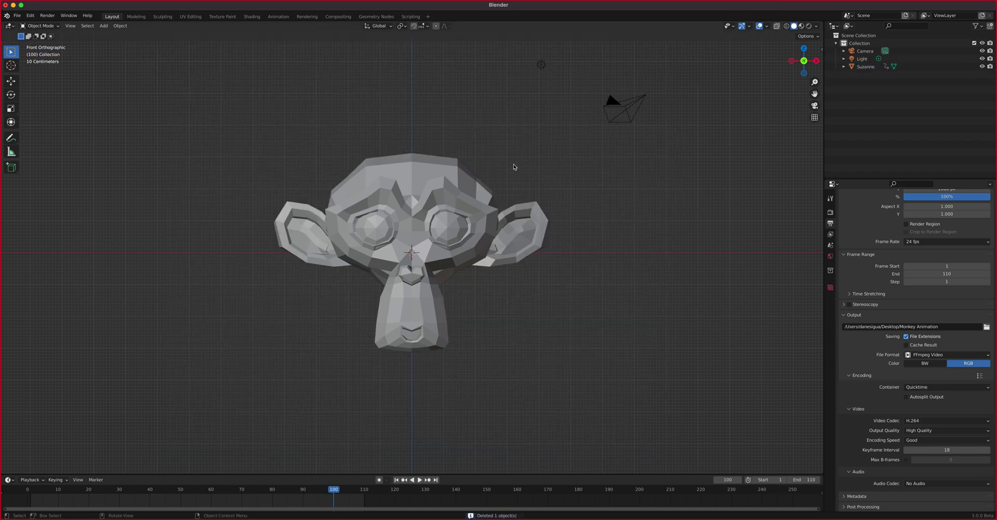